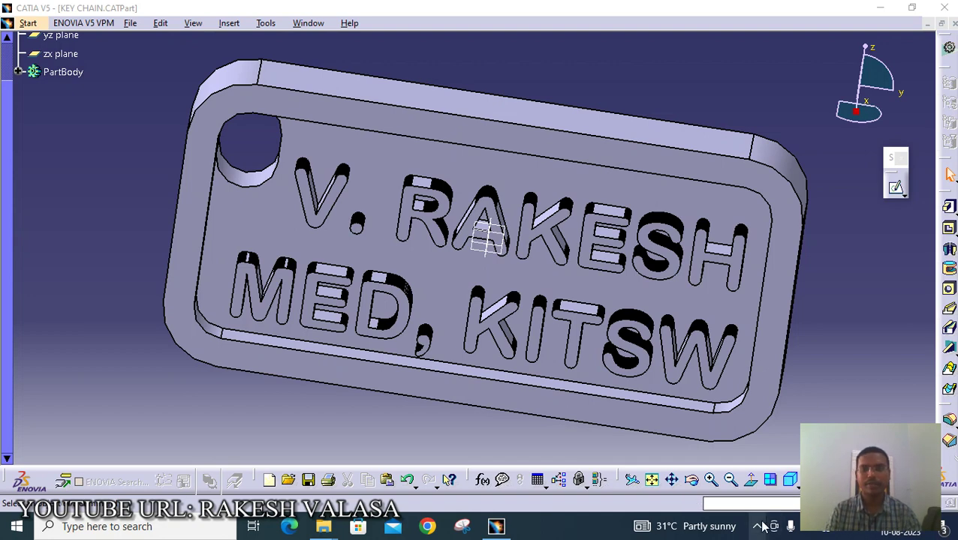
# - Open the 3D PRINTING folder from the desktop, then bring CATIA V5 back to the front
pyautogui.click(881, 9)
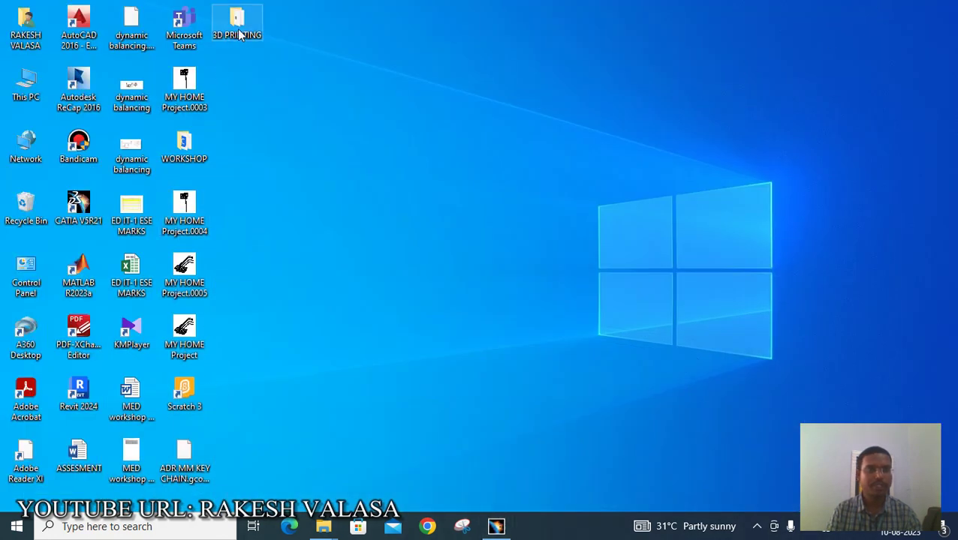
pyautogui.moveTo(239, 34); pyautogui.dragTo(274, 65)
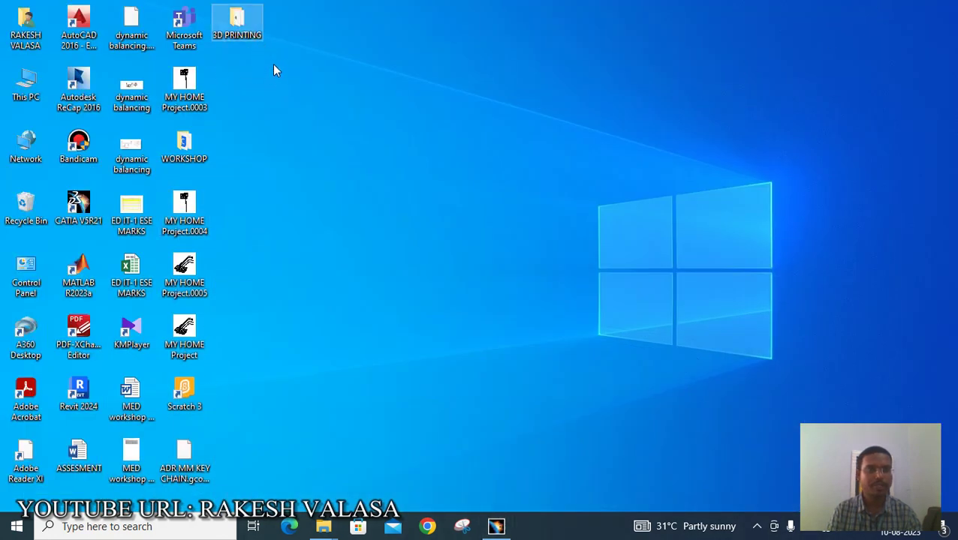
pyautogui.doubleClick(237, 22)
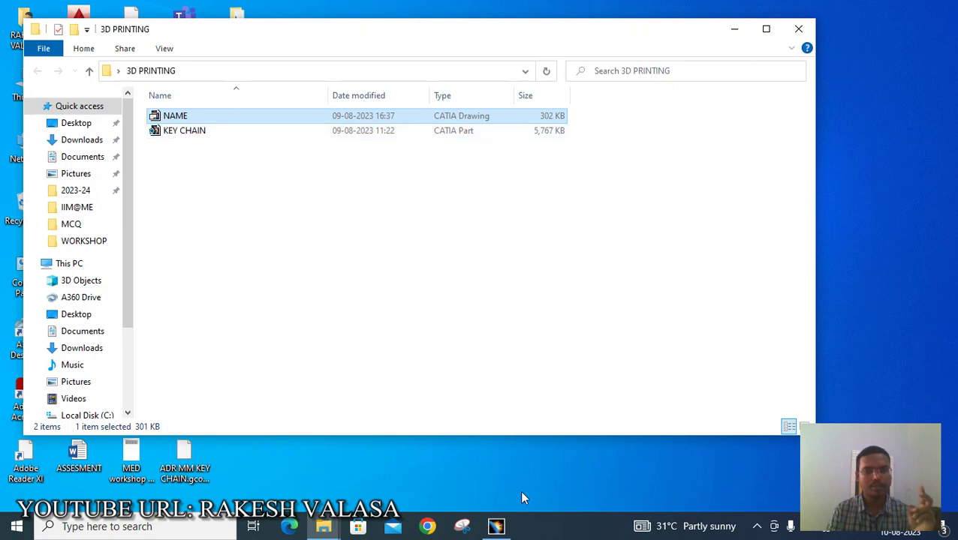
pyautogui.click(496, 526)
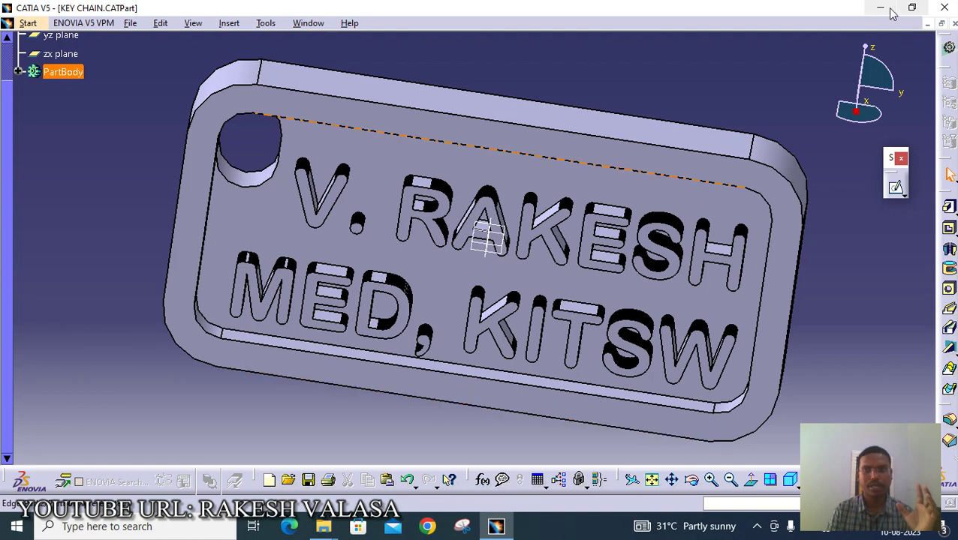
# - Minimize CATIA V5 to get back to the 3D PRINTING folder
pyautogui.click(879, 7)
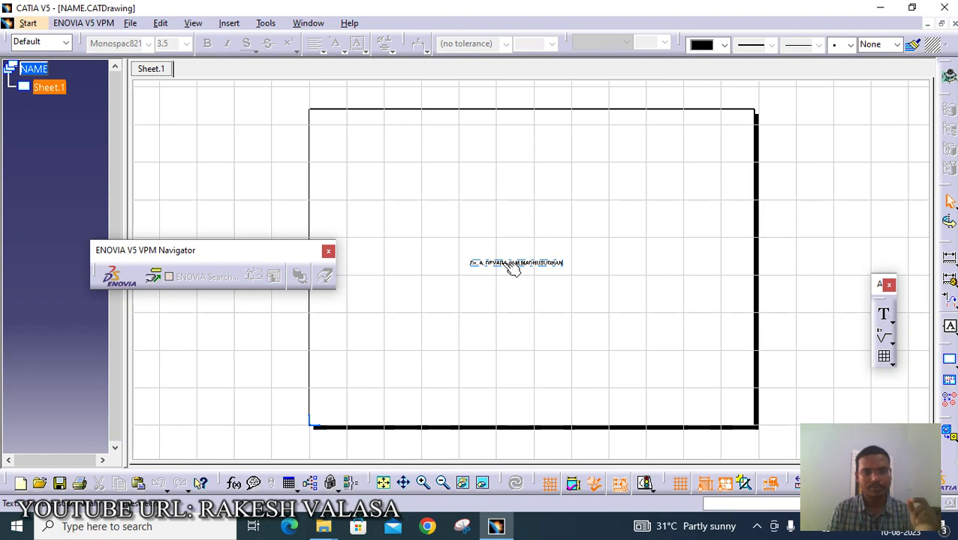
# - Replace the drawing's name text with the student roll number and confirm it
pyautogui.doubleClick(506, 265)
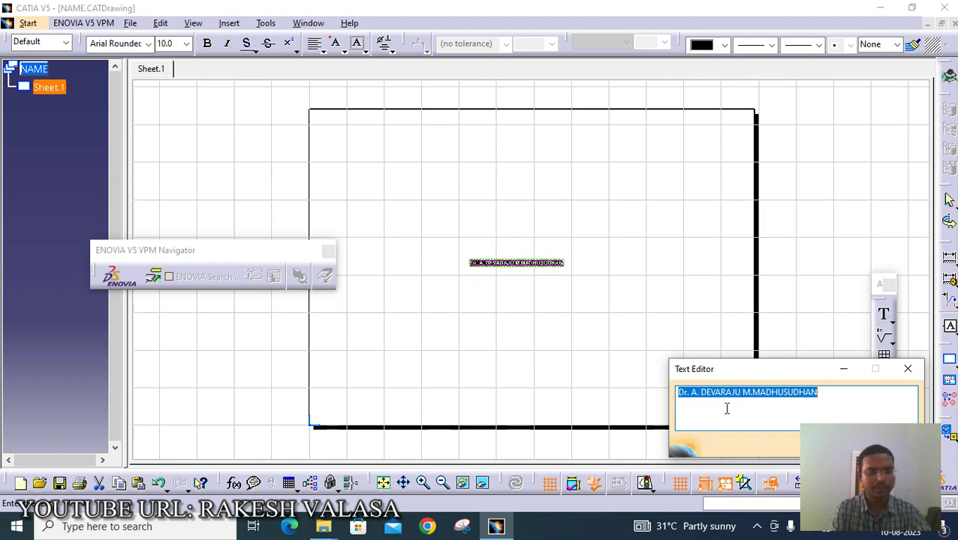
pyautogui.write('B')
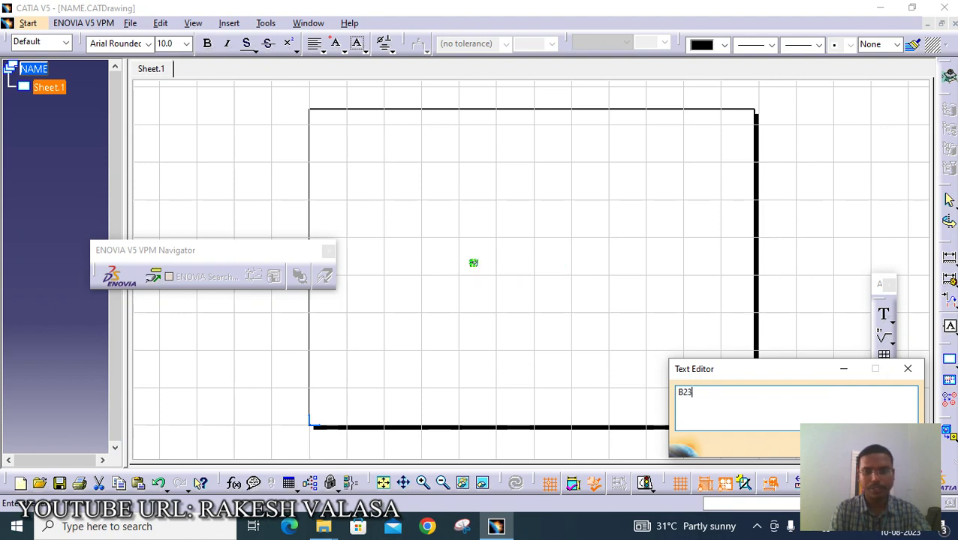
pyautogui.write('23ME')
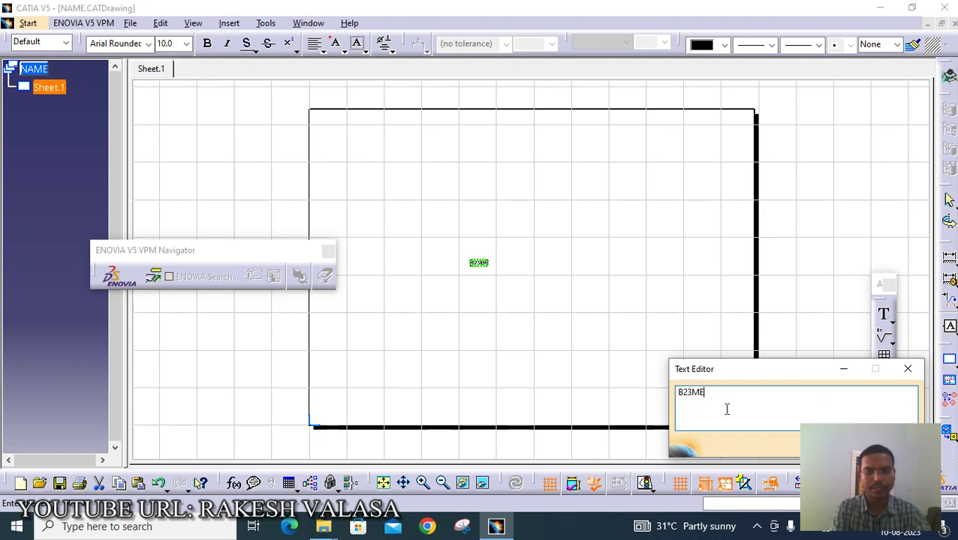
pyautogui.write('001')
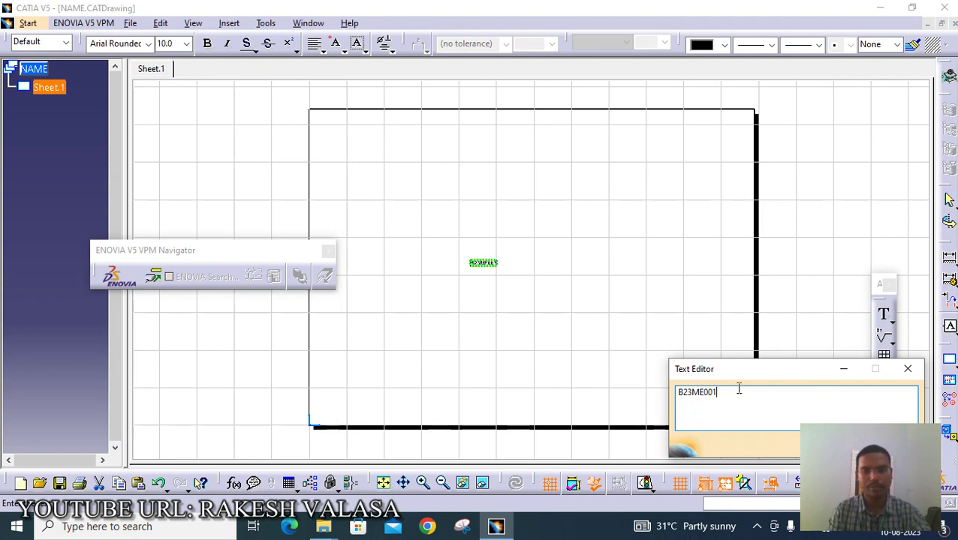
pyautogui.moveTo(738, 369); pyautogui.dragTo(710, 287)
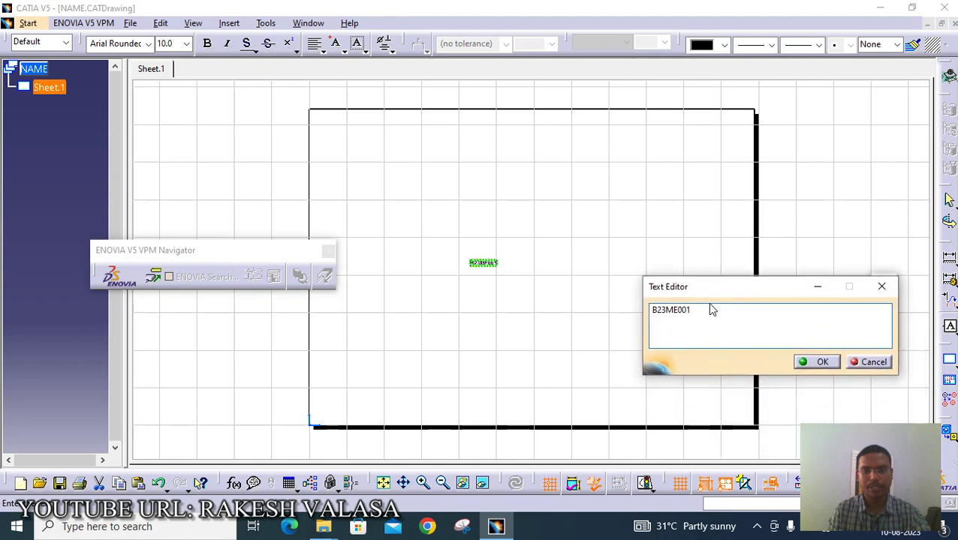
pyautogui.click(812, 363)
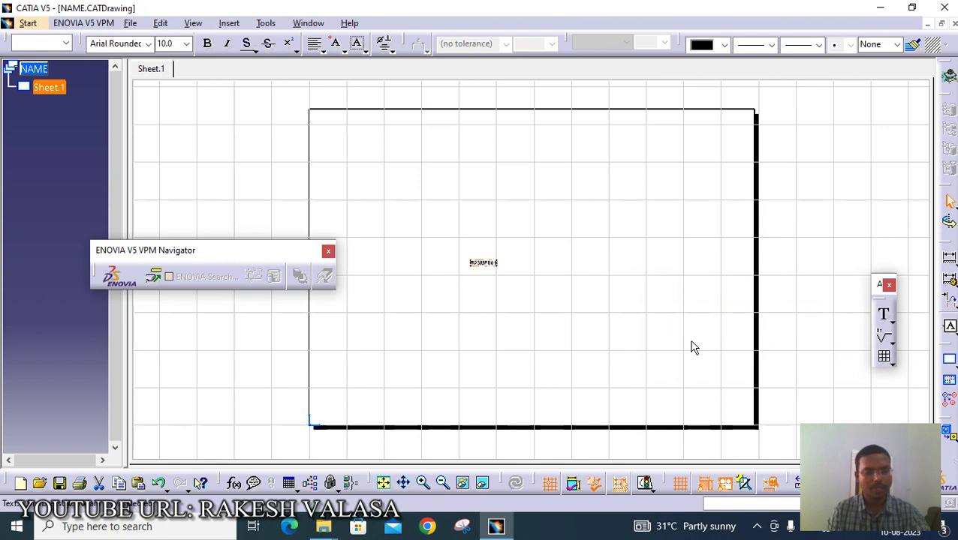
# - Save the drawing, then export a dxf copy named with the roll number
pyautogui.hotkey('ctrl', 's')
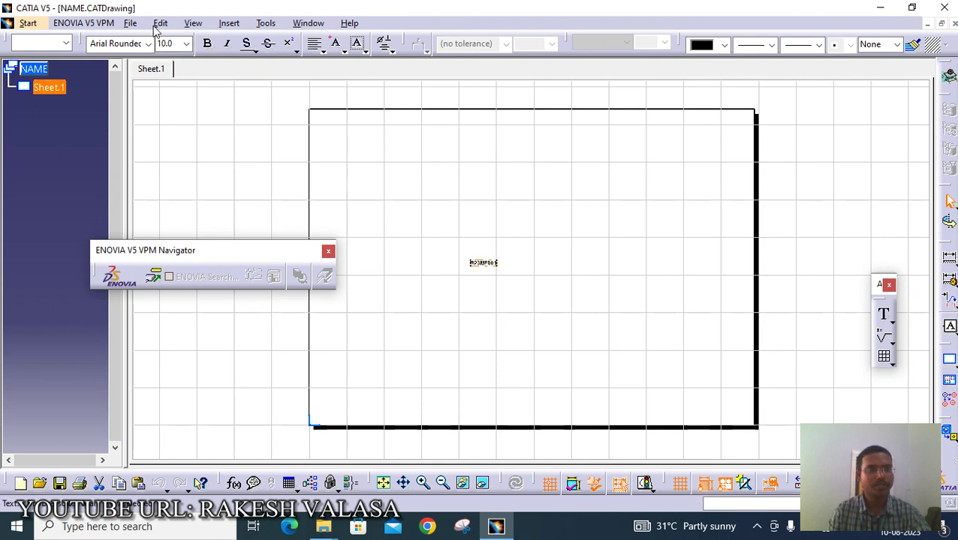
pyautogui.click(131, 23)
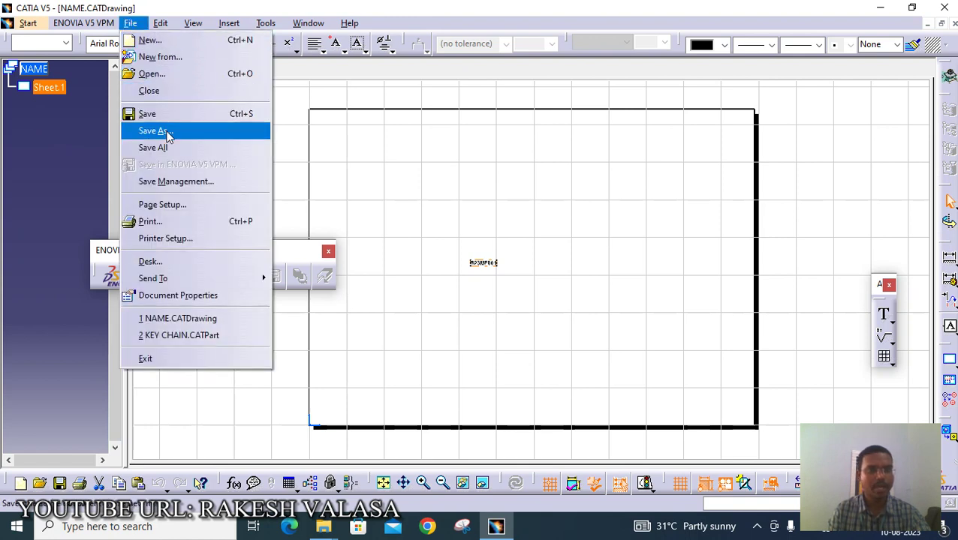
pyautogui.click(139, 116)
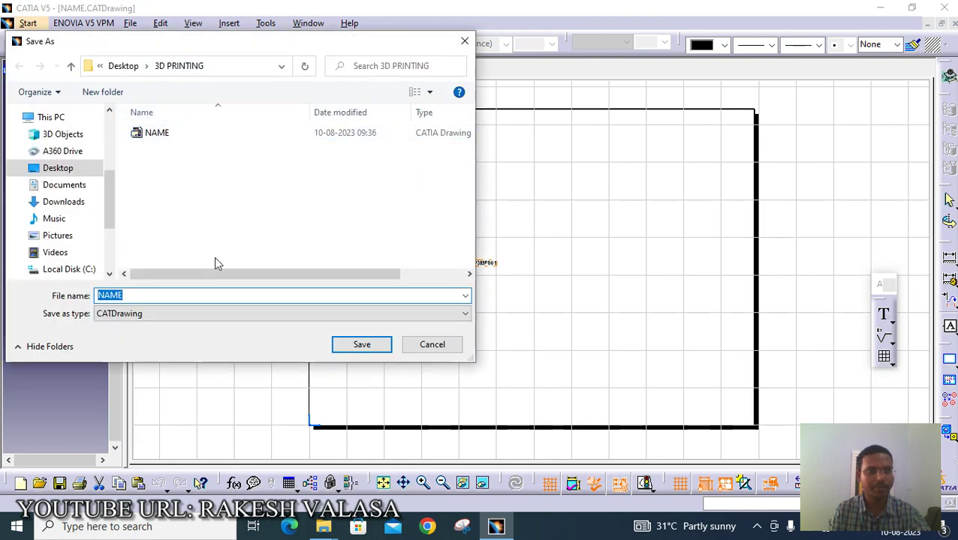
pyautogui.click(215, 314)
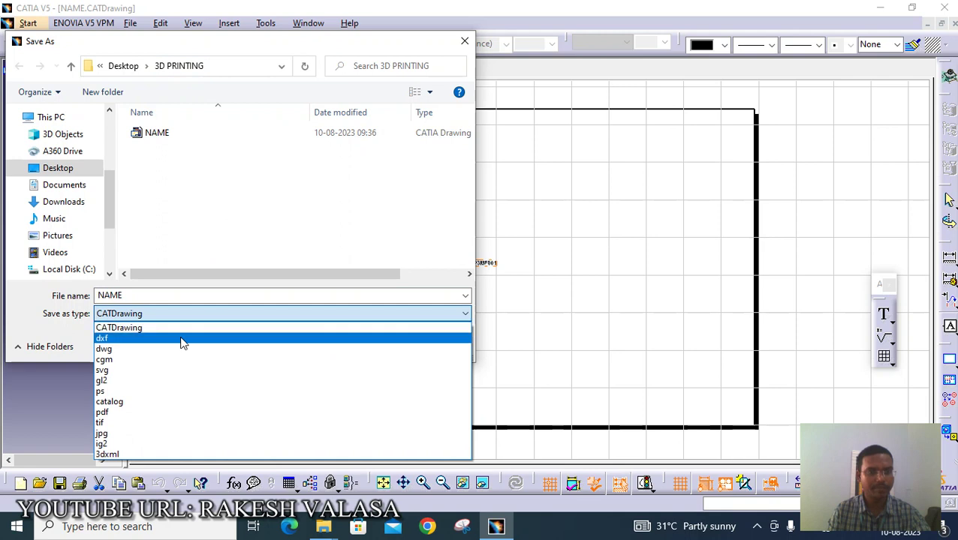
pyautogui.click(181, 343)
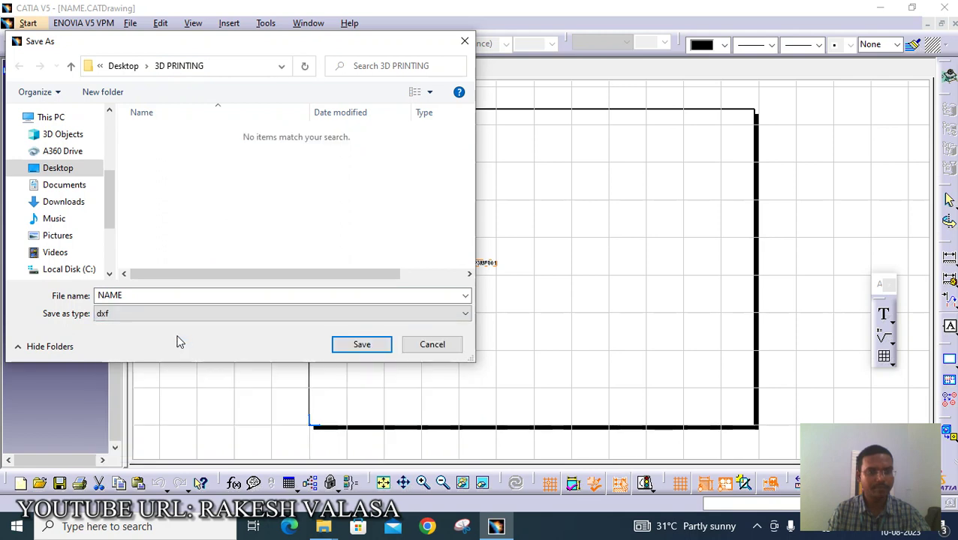
pyautogui.doubleClick(156, 297)
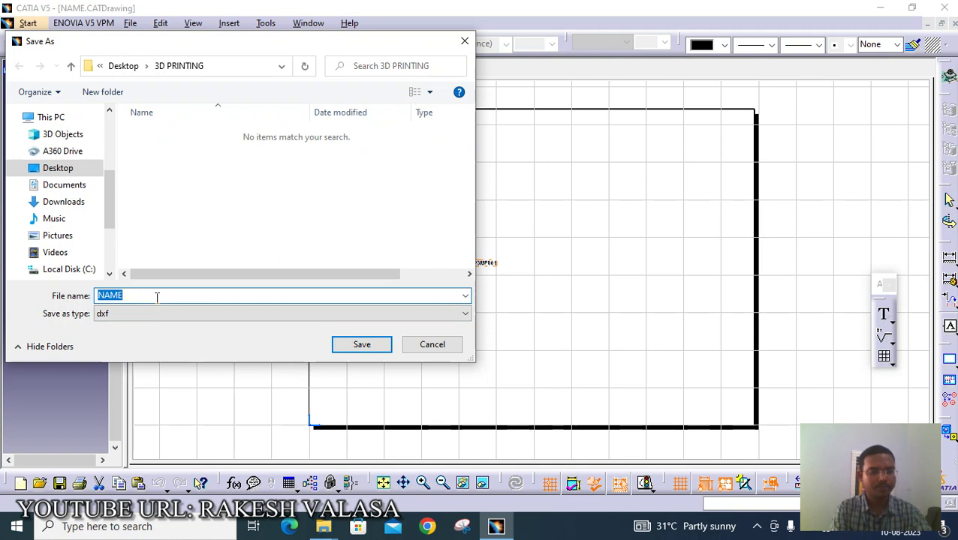
pyautogui.write('B23')
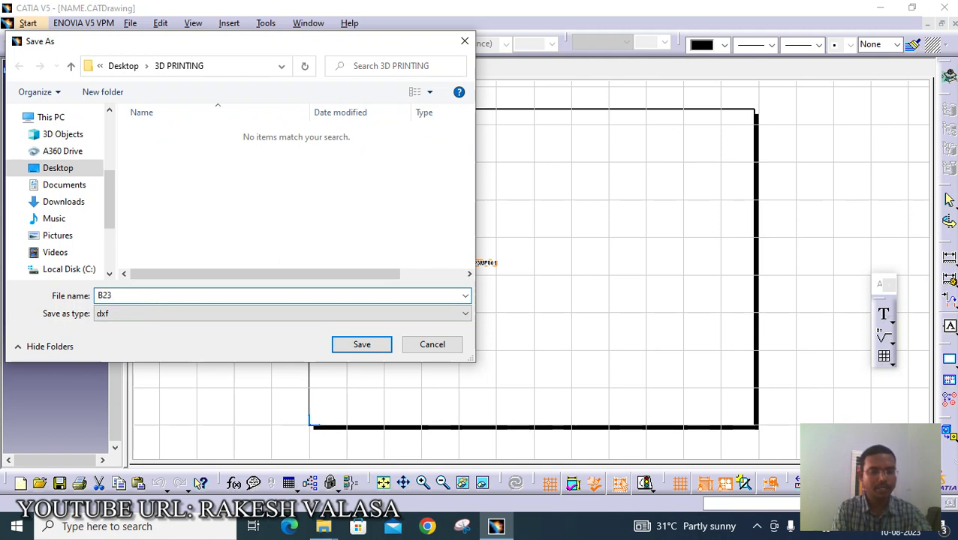
pyautogui.write('ME001')
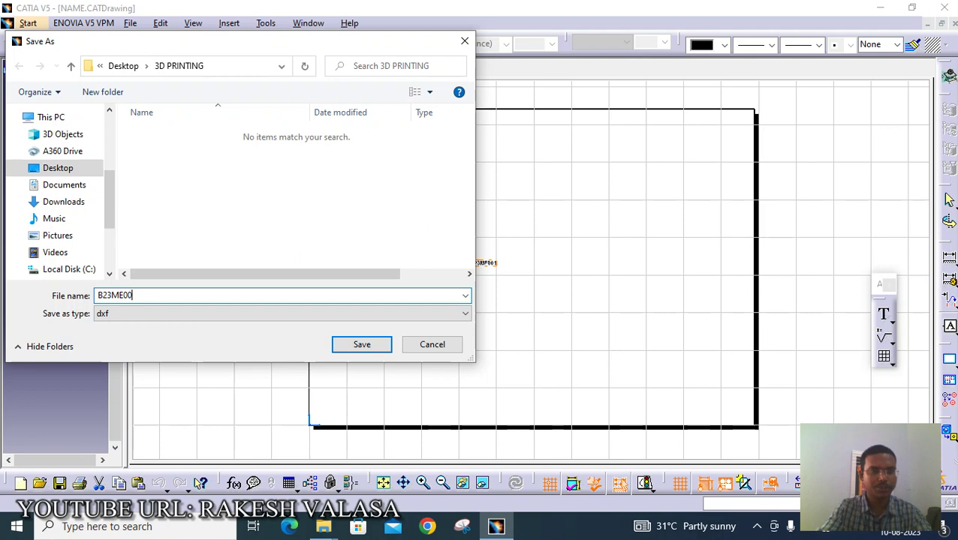
pyautogui.click(366, 346)
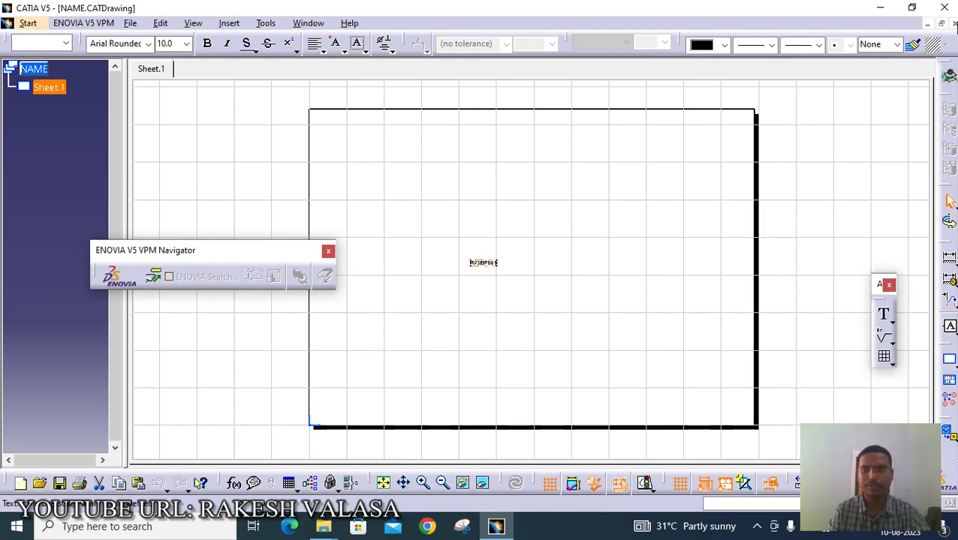
# - Close the NAME drawing and open the exported roll-number .dxf file from 3D PRINTING
pyautogui.click(953, 24)
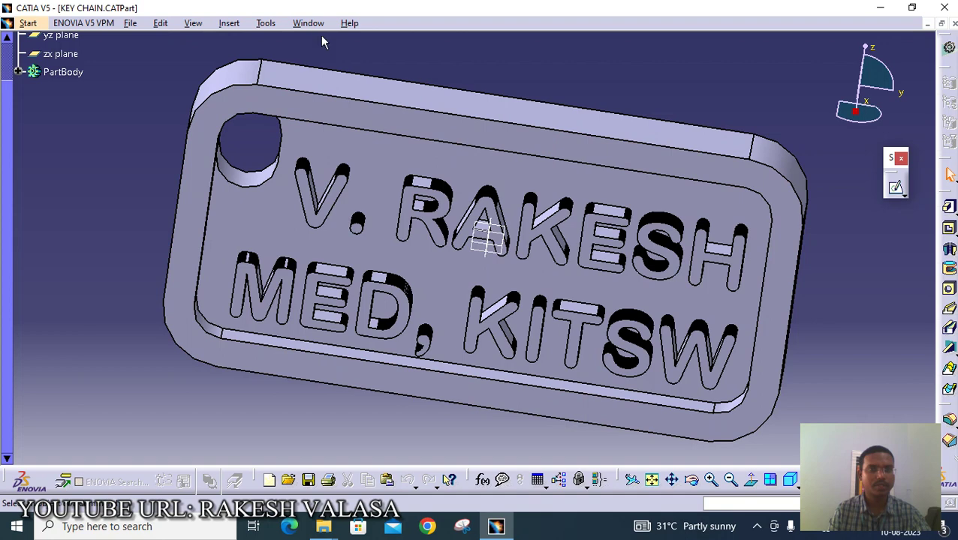
pyautogui.click(134, 23)
pyautogui.click(154, 76)
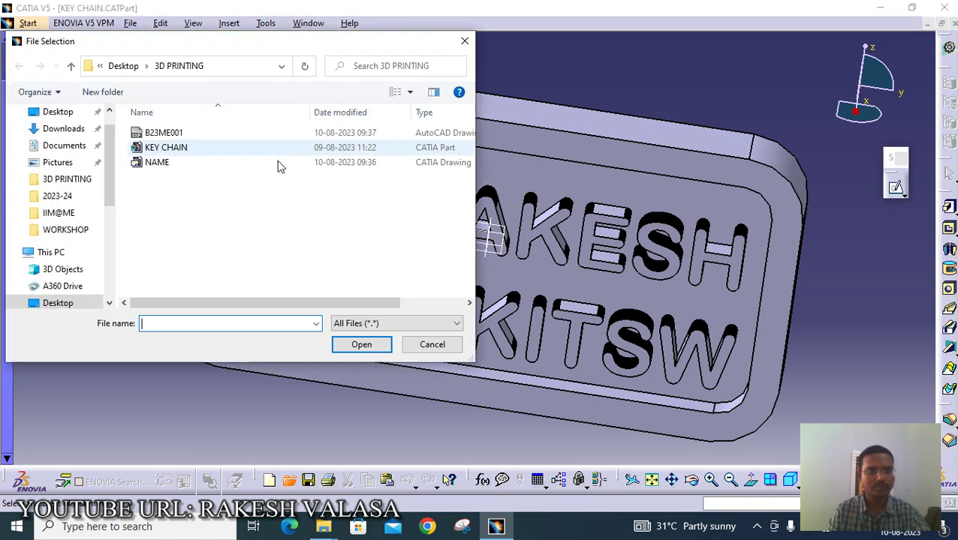
pyautogui.click(159, 135)
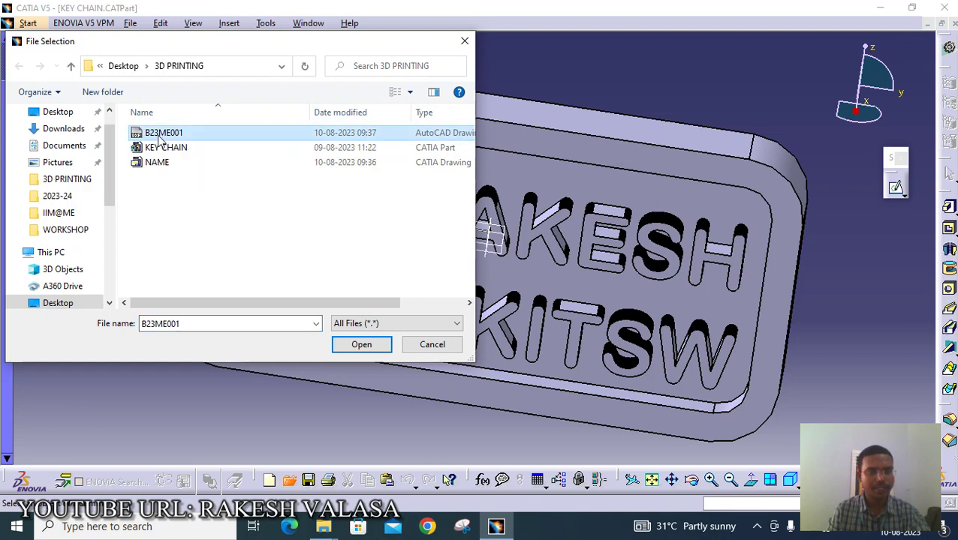
pyautogui.click(343, 347)
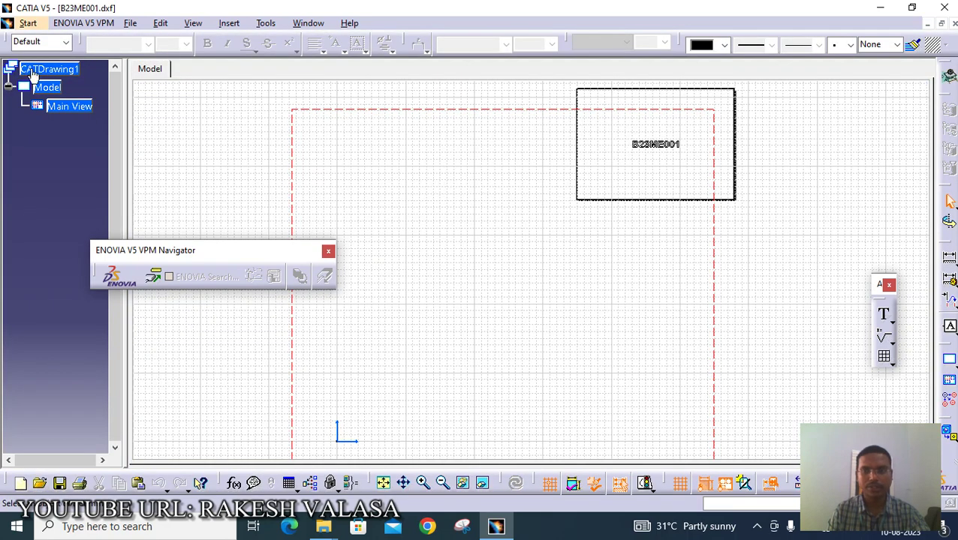
# - Copy the roll-number text from the DXF drawing and switch back to the KEY CHAIN part
pyautogui.moveTo(624, 130); pyautogui.dragTo(693, 162)
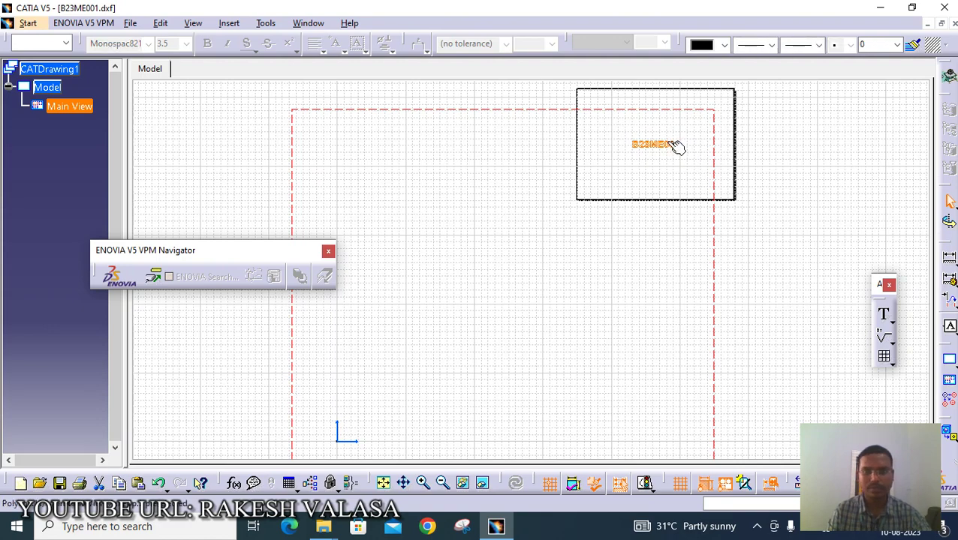
pyautogui.rightClick(668, 145)
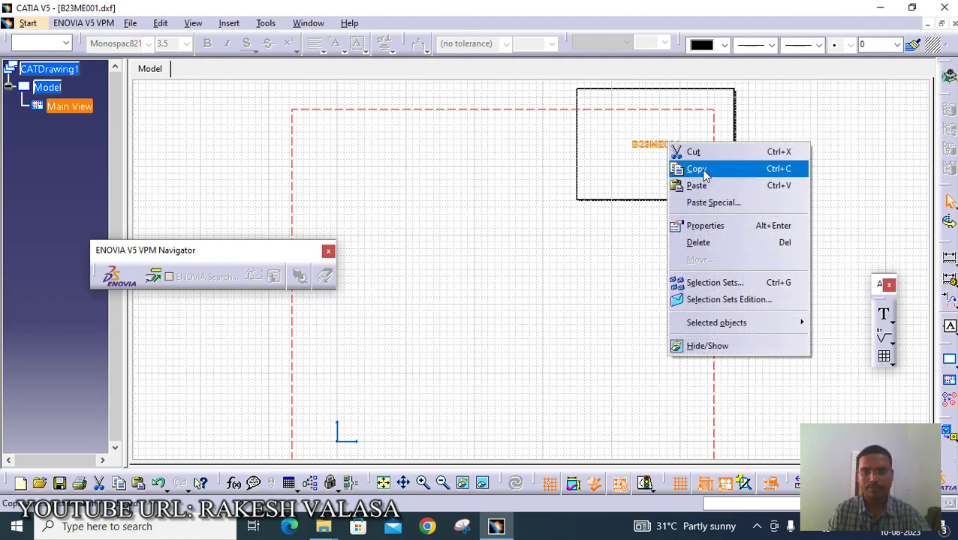
pyautogui.click(689, 168)
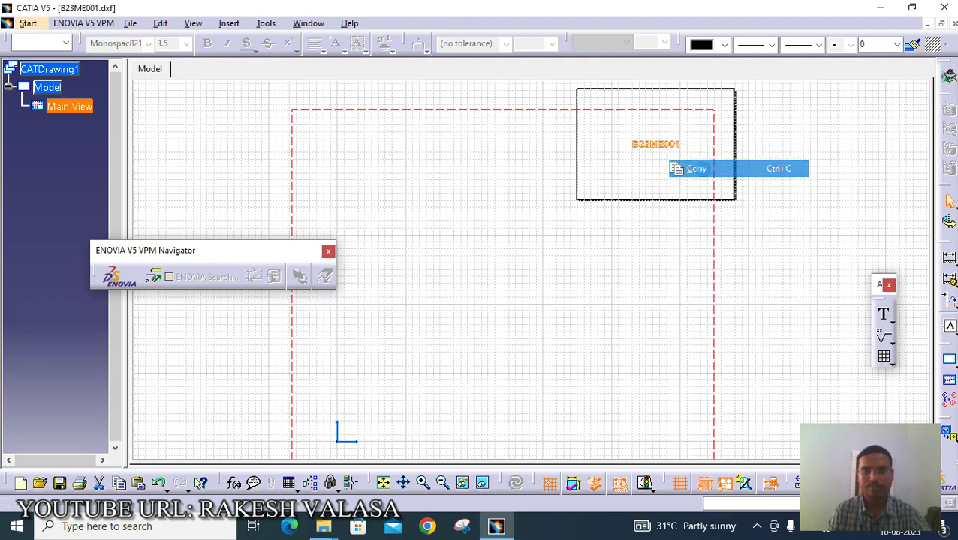
pyautogui.click(304, 23)
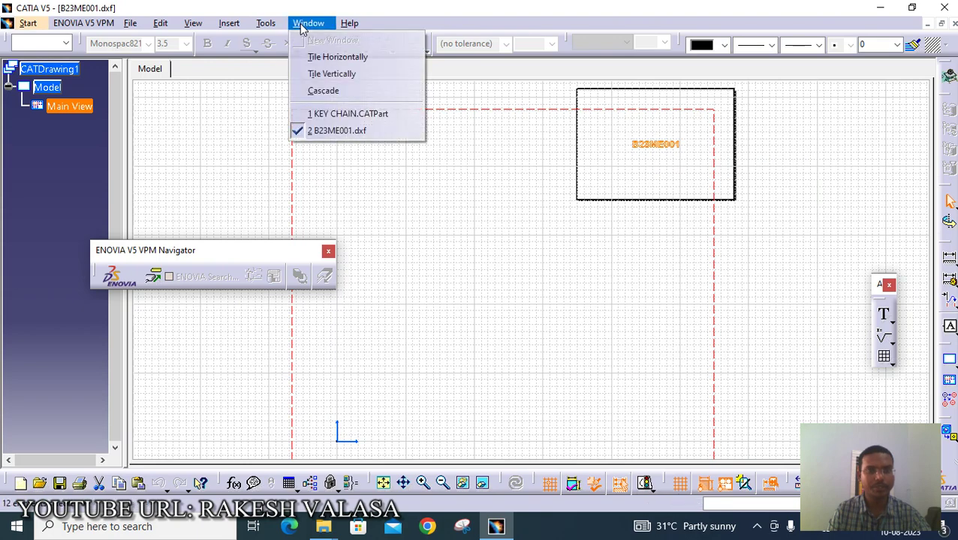
pyautogui.click(357, 113)
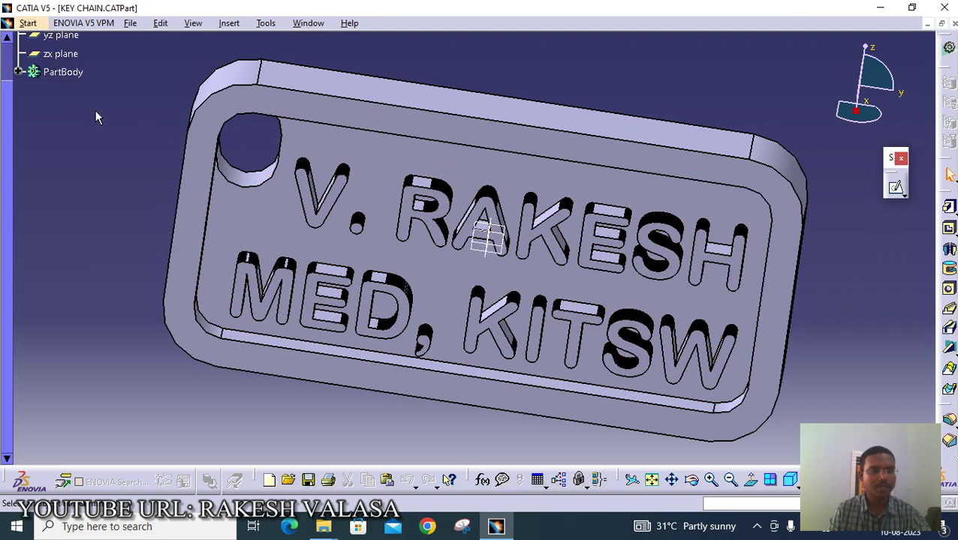
# - Expand PartBody in the tree and inspect Pad.1 and Pad.3
pyautogui.scroll(2, 94, 111)
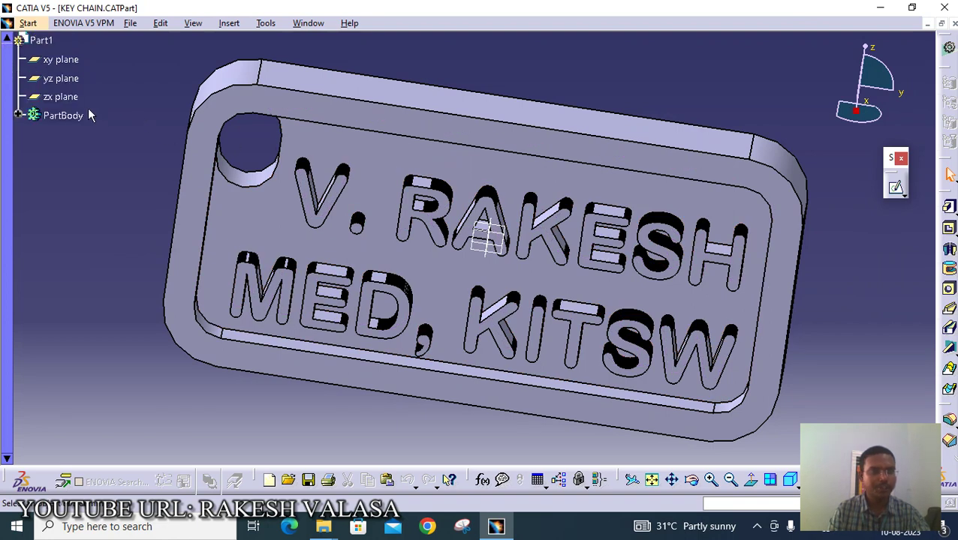
pyautogui.click(54, 63)
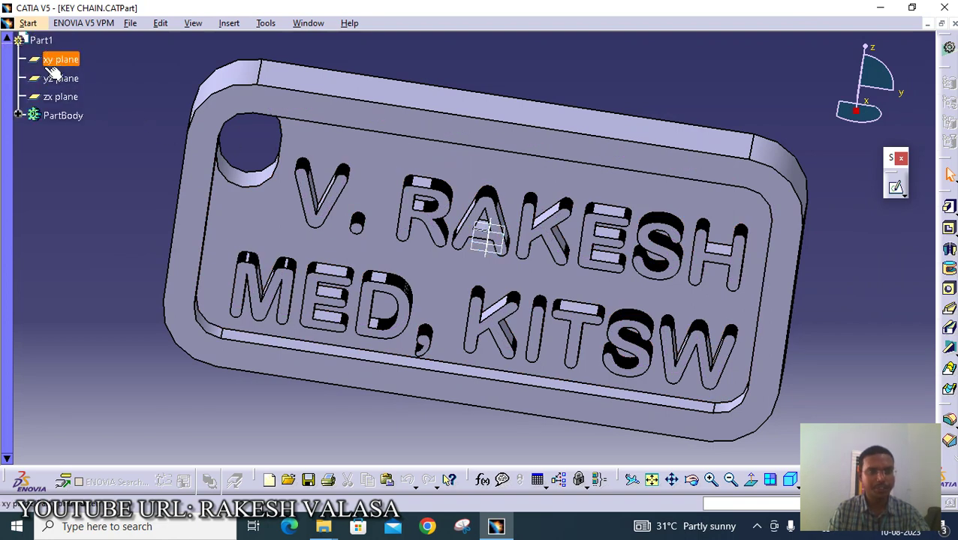
pyautogui.press('Escape')
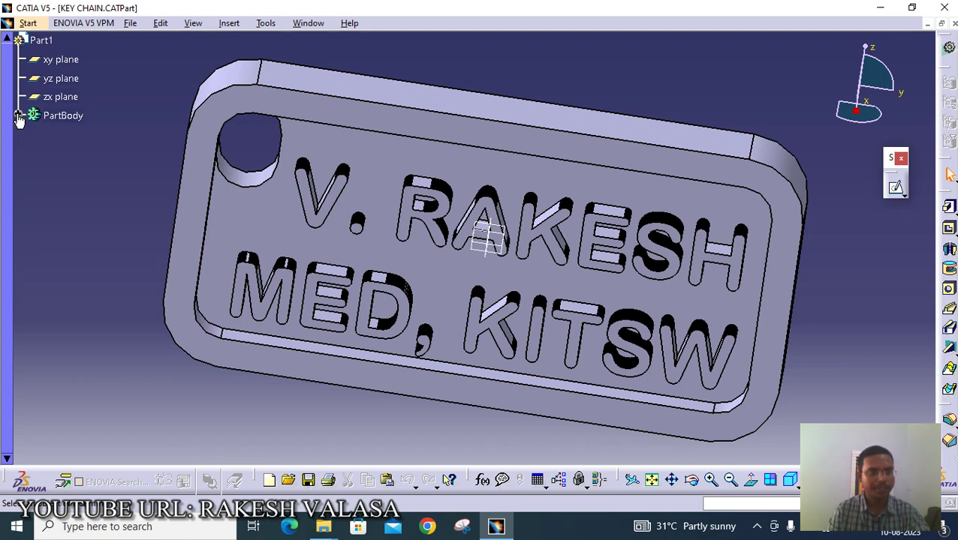
pyautogui.click(19, 116)
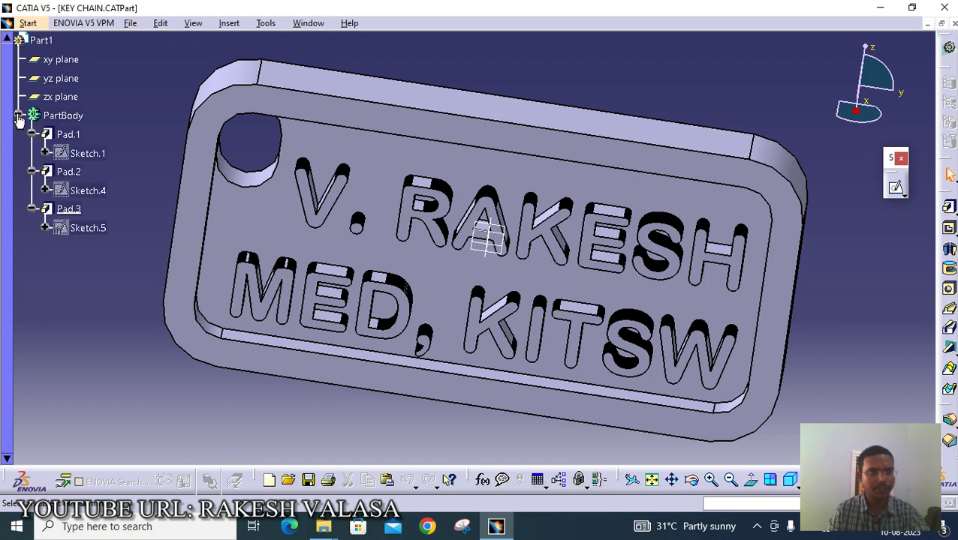
pyautogui.click(66, 135)
pyautogui.click(335, 204)
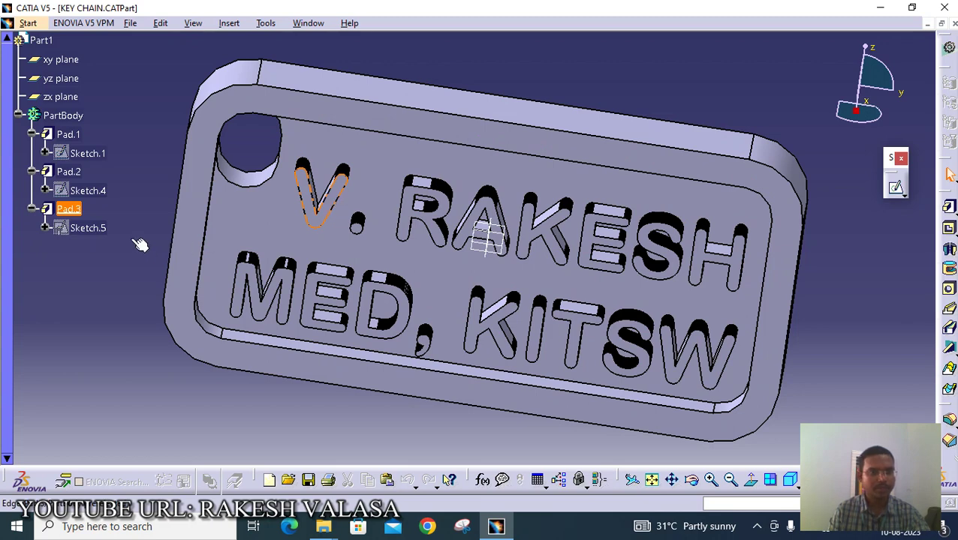
# - Locate Sketch.5, the lettering sketch, and open it in the Sketcher
pyautogui.click(102, 231)
pyautogui.click(351, 155)
pyautogui.click(339, 208)
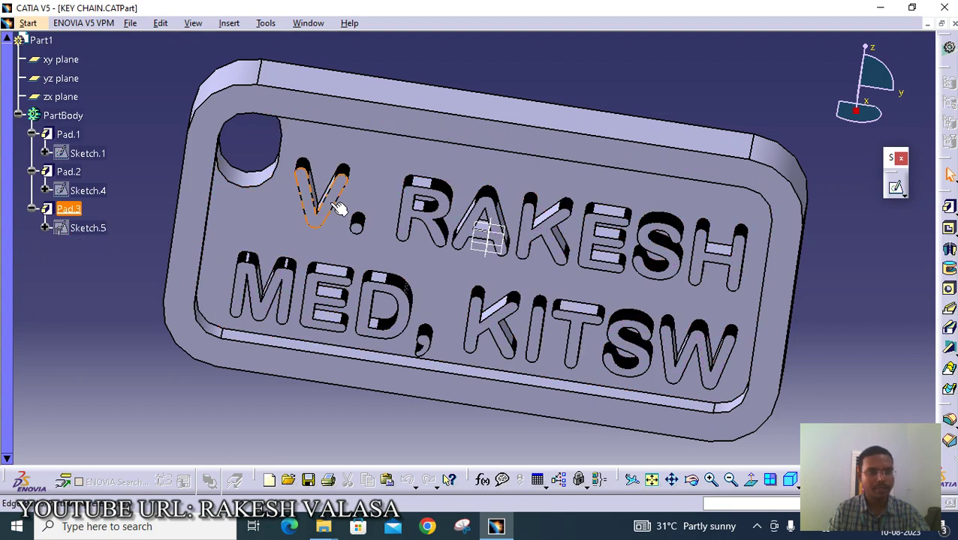
pyautogui.click(109, 230)
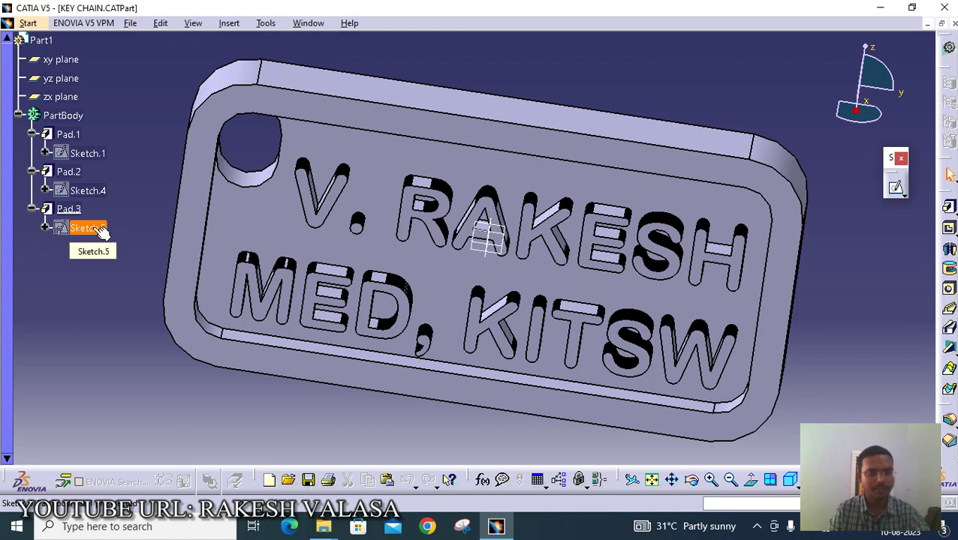
pyautogui.doubleClick(100, 230)
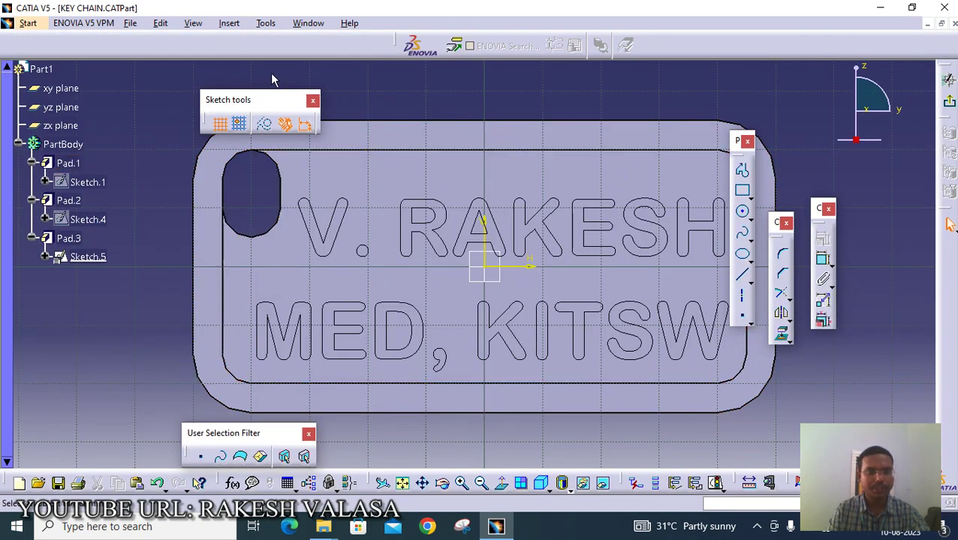
# - Delete the top line of lettering outlines in Sketch.5
pyautogui.moveTo(271, 75)
pyautogui.mouseDown()
pyautogui.moveTo(327, 182)
pyautogui.moveTo(468, 272)
pyautogui.moveTo(766, 278)
pyautogui.mouseUp()
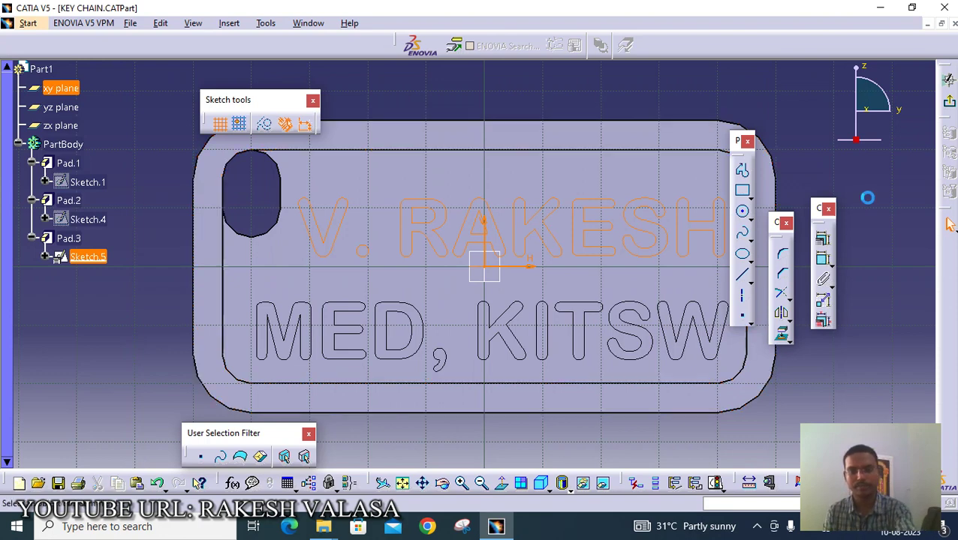
pyautogui.press('Delete')
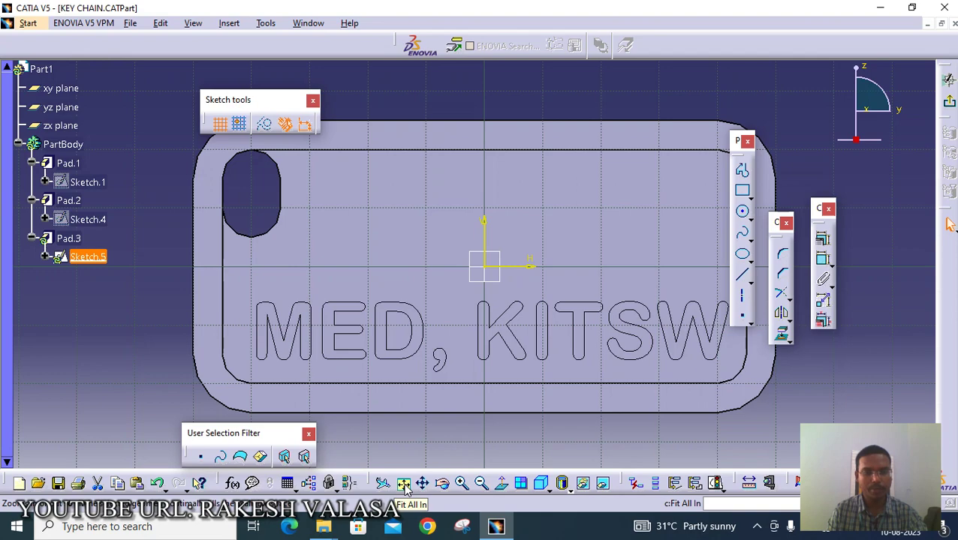
# - Move the roll-number lettering onto the keychain and centre it above MED, KITSW
pyautogui.click(404, 485)
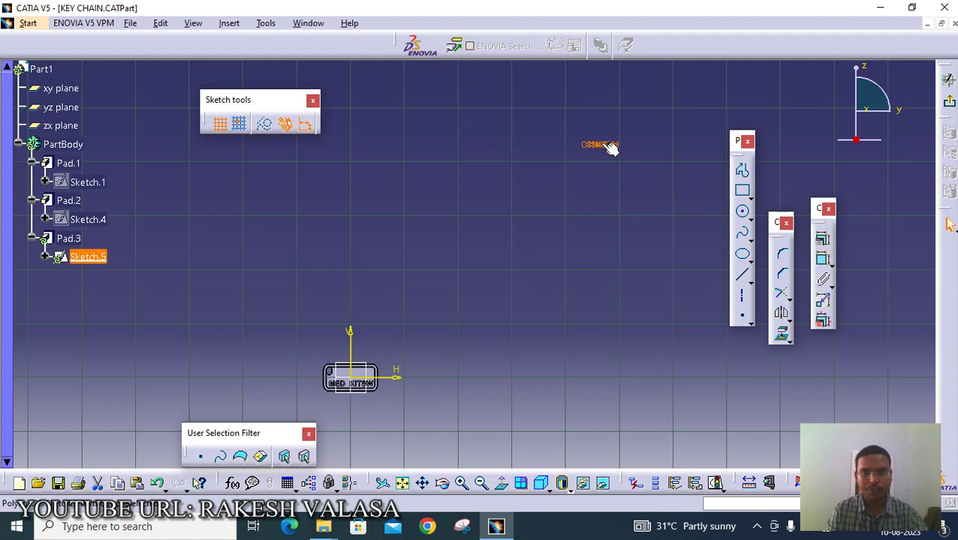
pyautogui.moveTo(612, 148)
pyautogui.mouseDown()
pyautogui.moveTo(534, 276)
pyautogui.moveTo(368, 375)
pyautogui.mouseUp()
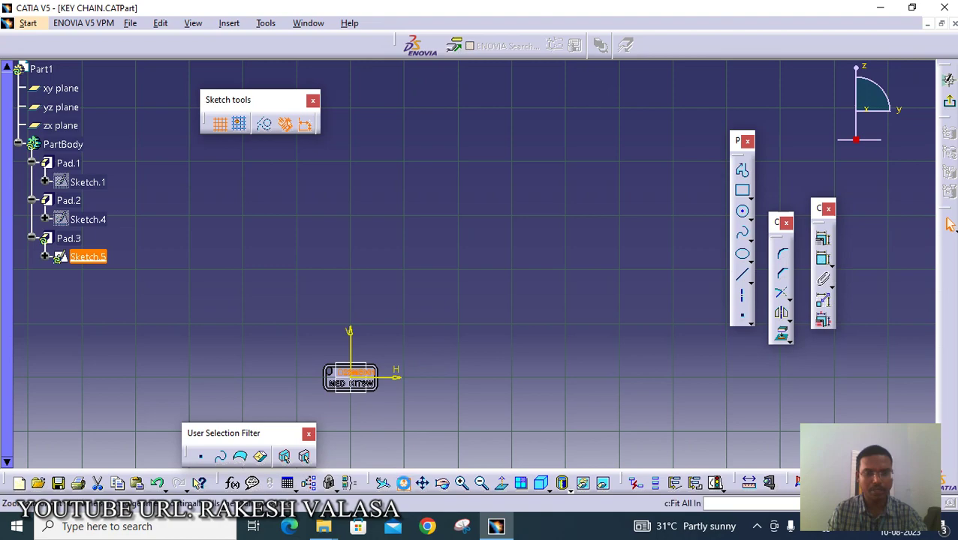
pyautogui.click(402, 482)
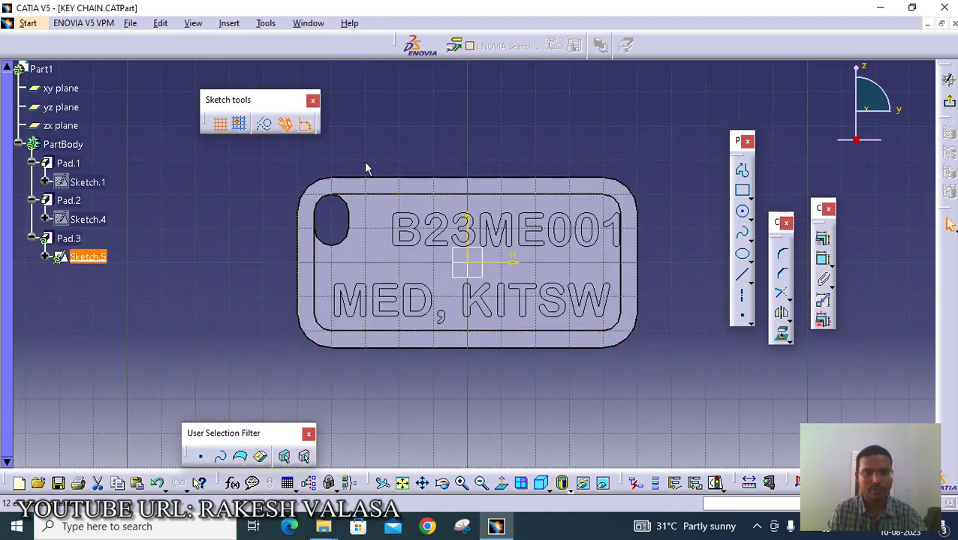
pyautogui.moveTo(363, 162); pyautogui.dragTo(651, 257)
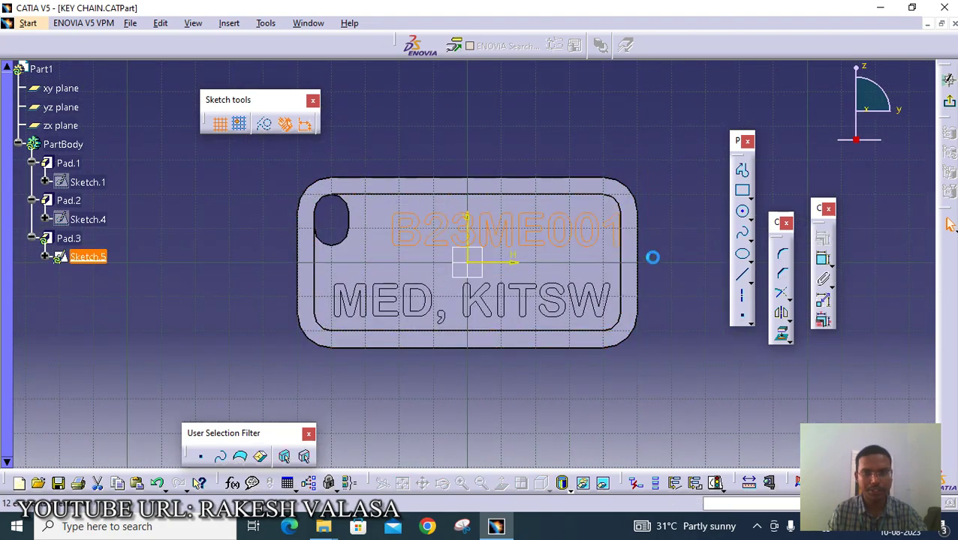
pyautogui.moveTo(558, 257); pyautogui.dragTo(515, 254)
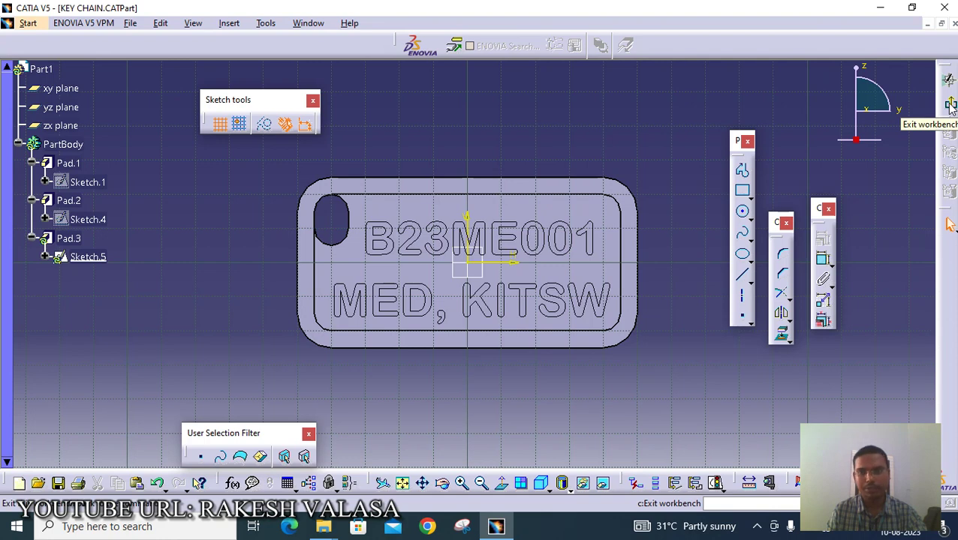
# - Exit the sketch and zoom in to check the raised roll-number lettering on the keychain
pyautogui.click(950, 105)
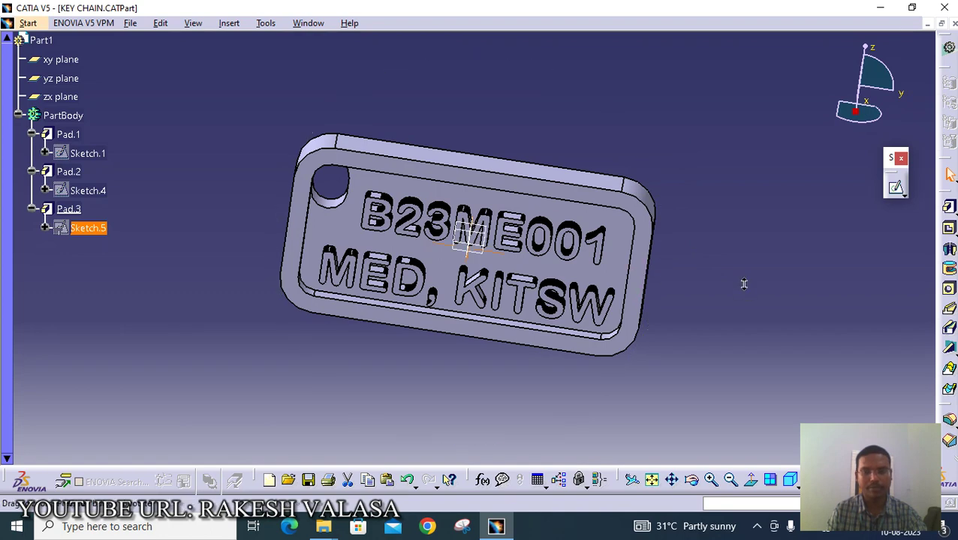
pyautogui.keyDown('ctrl'); pyautogui.moveTo(743, 285); pyautogui.dragTo(674, 247, button='middle'); pyautogui.keyUp('ctrl')
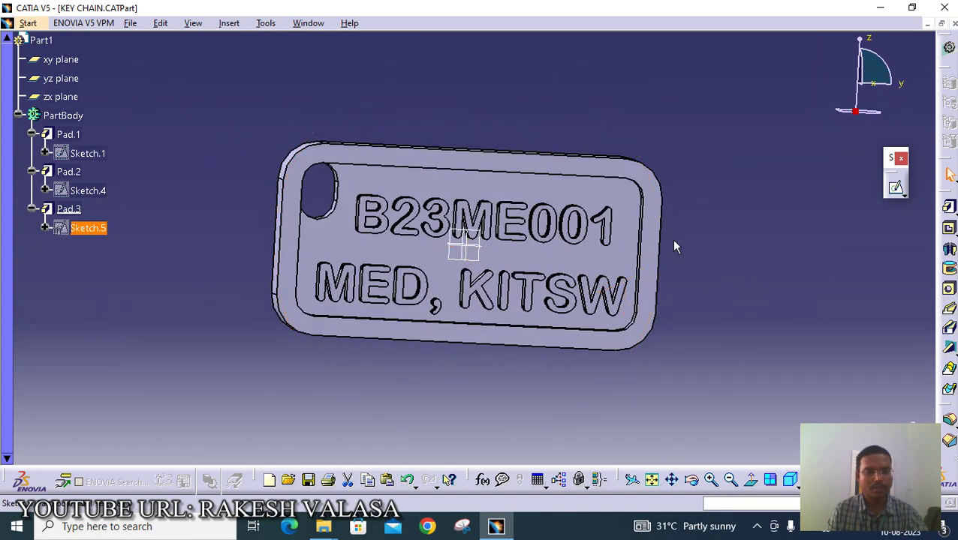
pyautogui.click(717, 248)
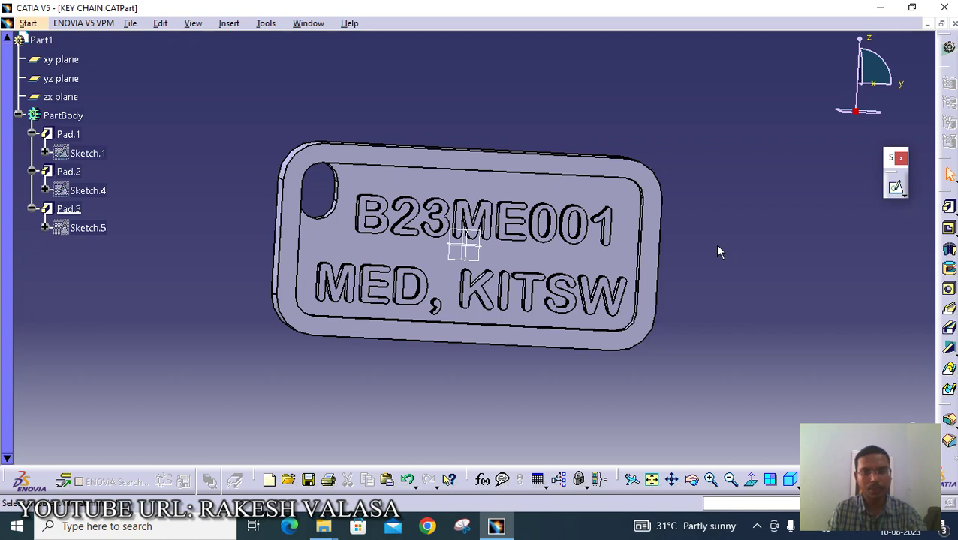
pyautogui.click(131, 23)
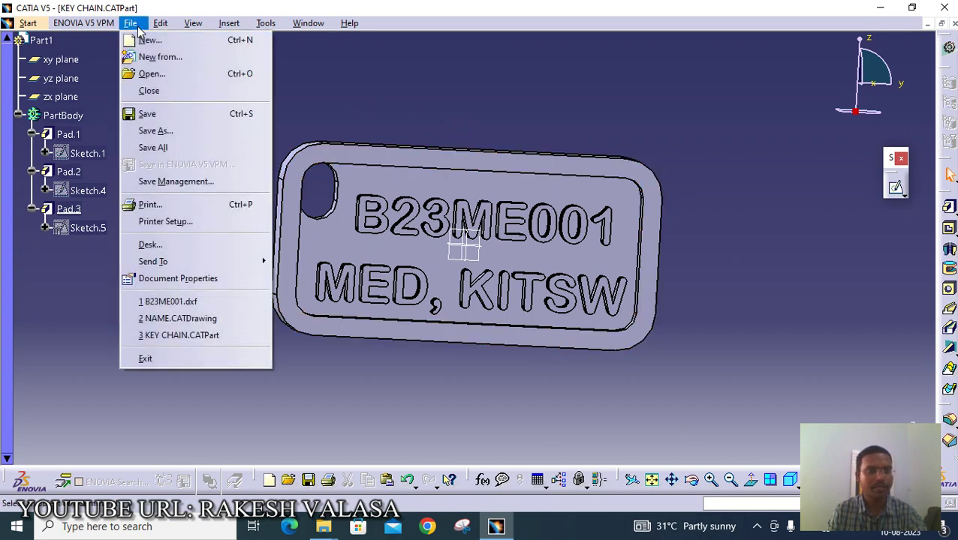
# - Save the KEY CHAIN part as an stl file named B23ME001 in 3D PRINTING
pyautogui.click(193, 132)
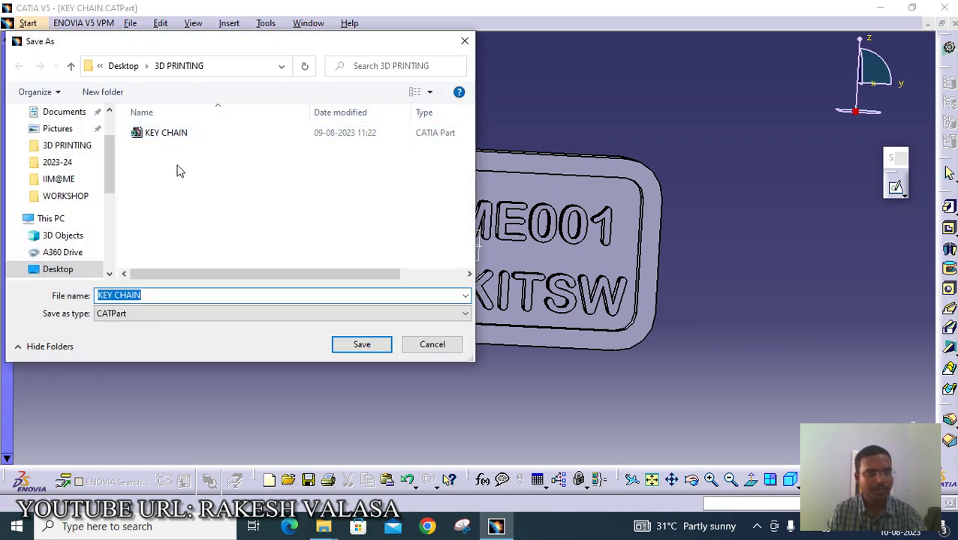
pyautogui.click(204, 314)
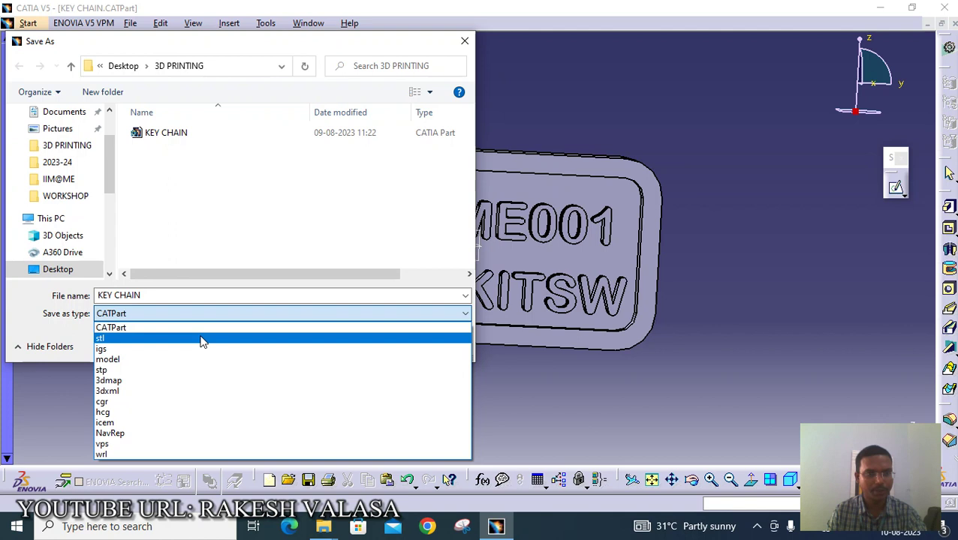
pyautogui.click(201, 339)
pyautogui.click(150, 296)
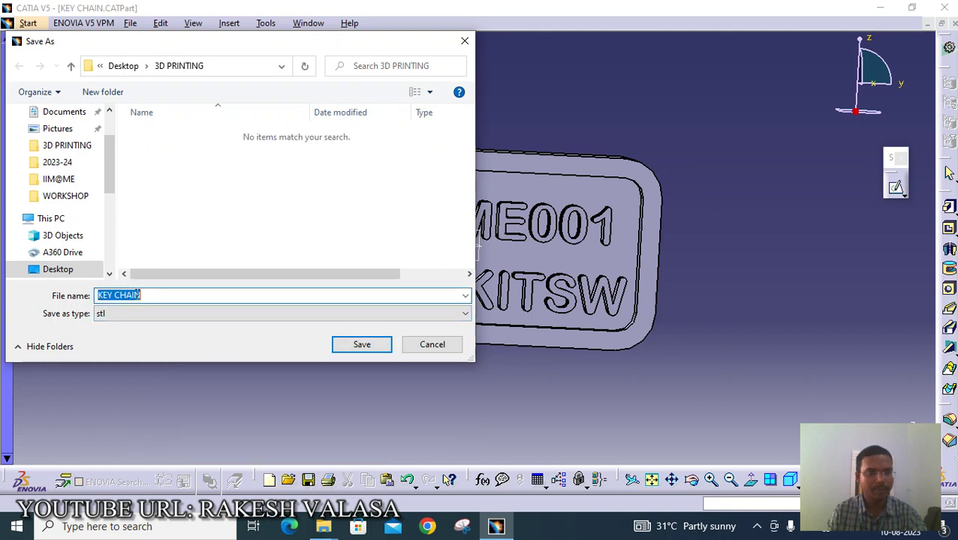
pyautogui.write('B2')
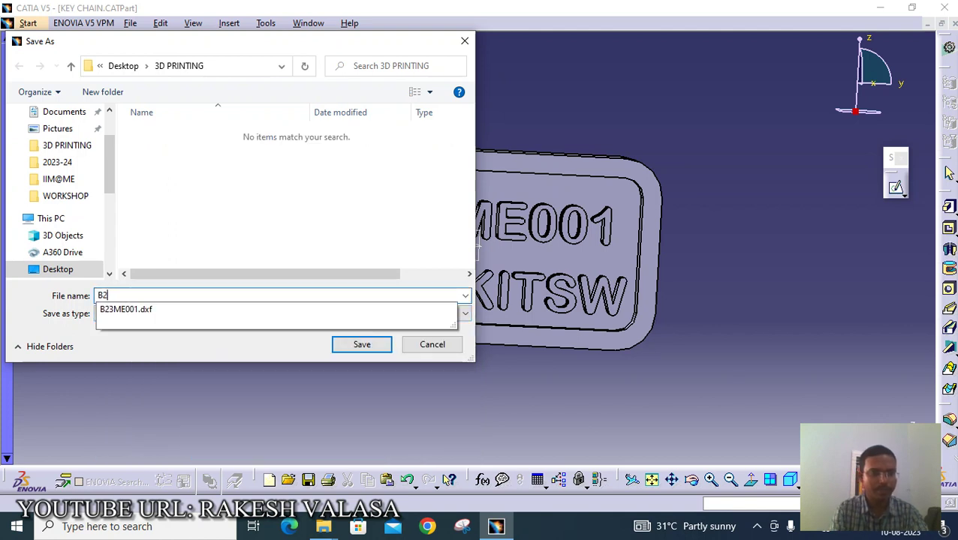
pyautogui.write('3')
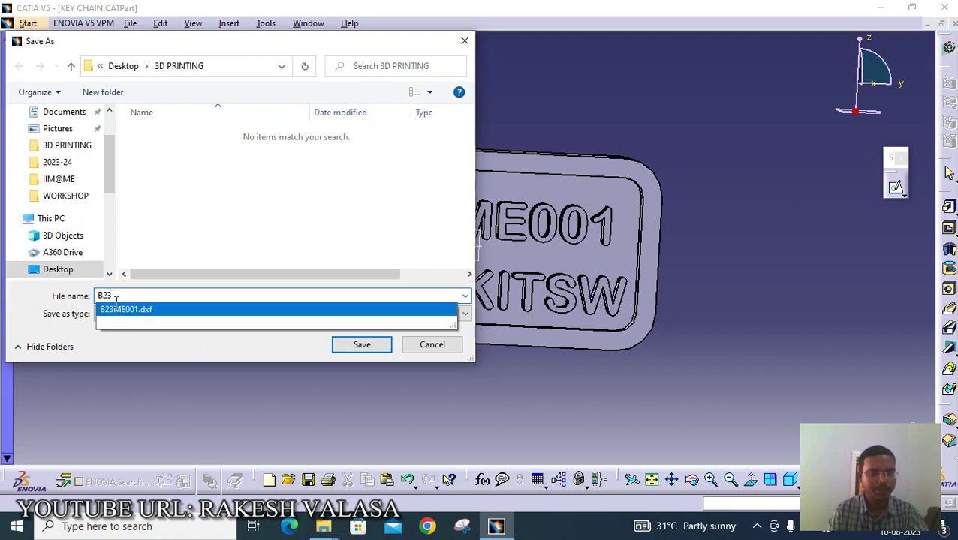
pyautogui.click(120, 315)
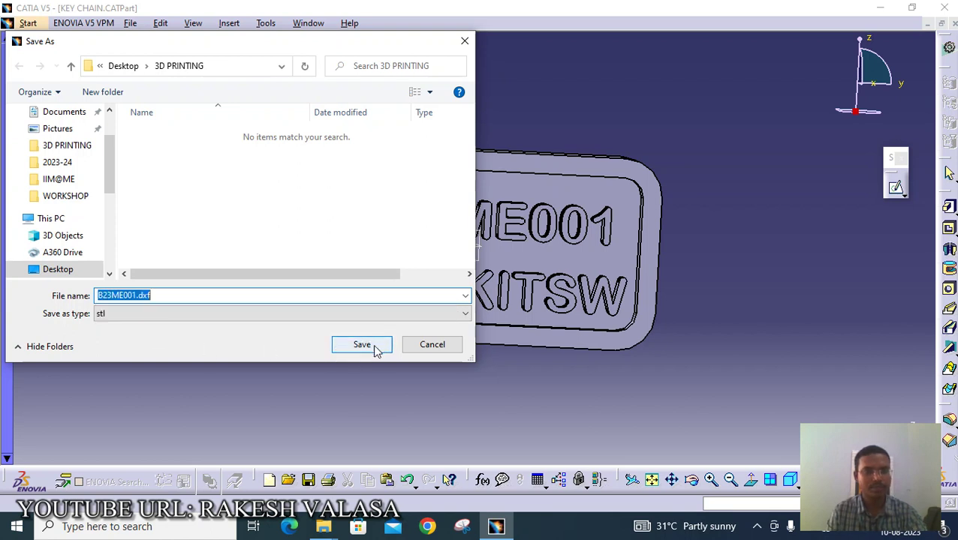
pyautogui.click(239, 295)
pyautogui.press('BackSpace')
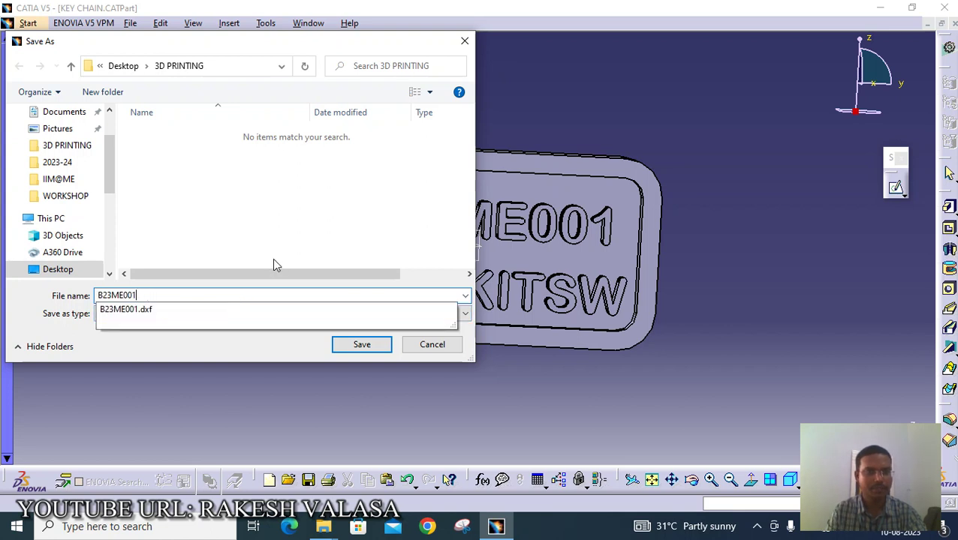
pyautogui.press('Escape')
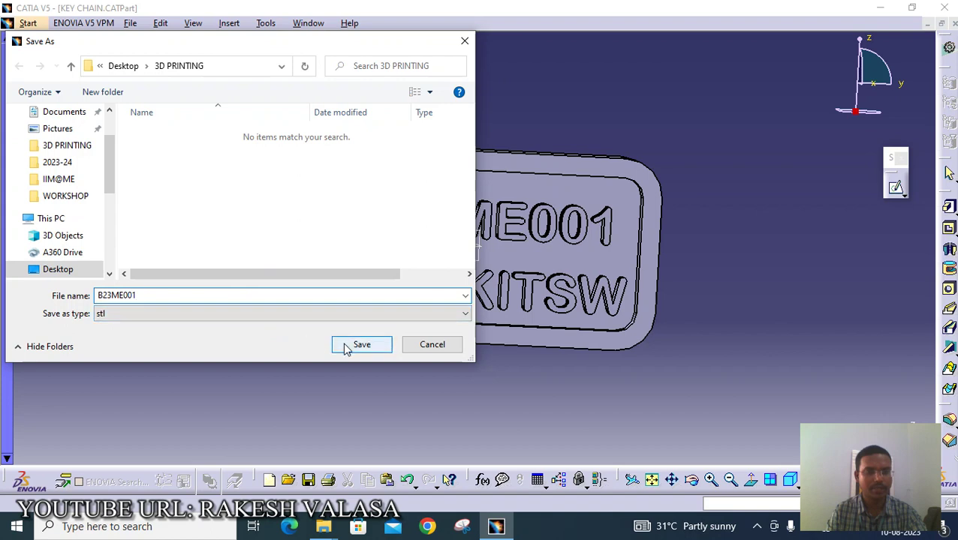
pyautogui.click(347, 346)
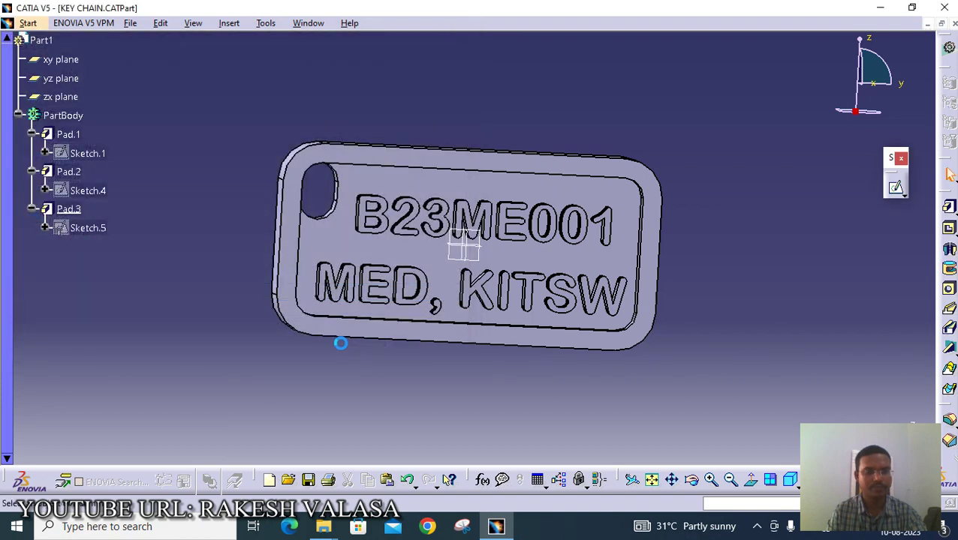
# - Minimise CATIA and maximise the 3D PRINTING folder window listing B23ME001
pyautogui.click(881, 9)
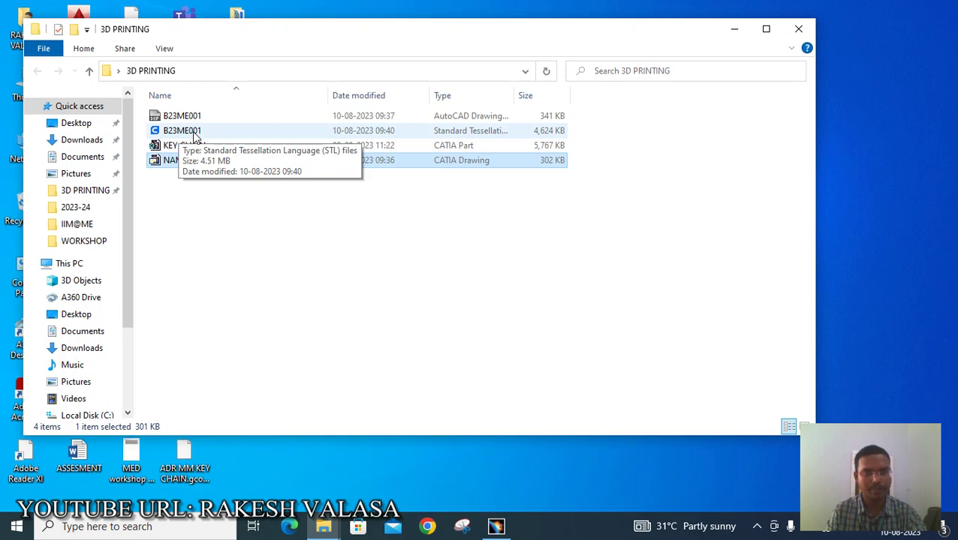
pyautogui.click(766, 31)
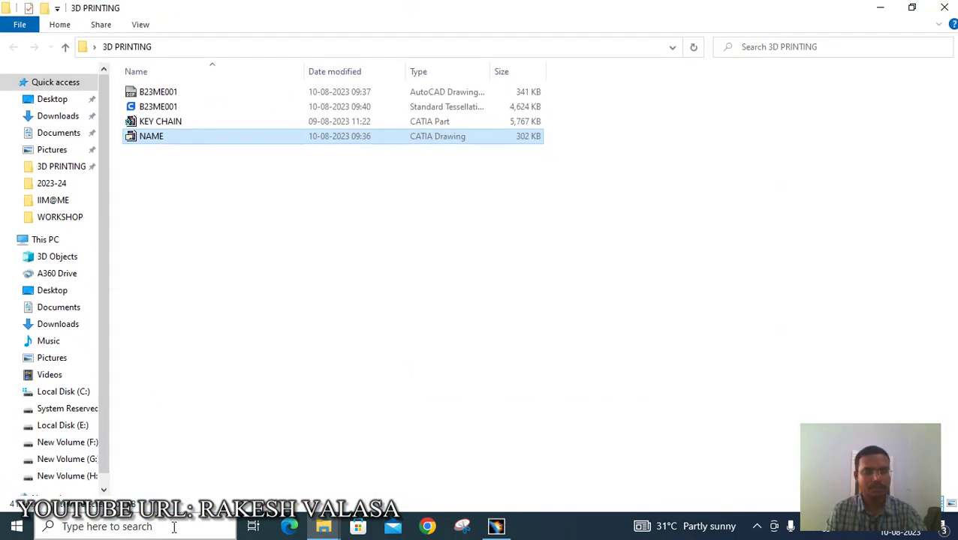
pyautogui.click(173, 527)
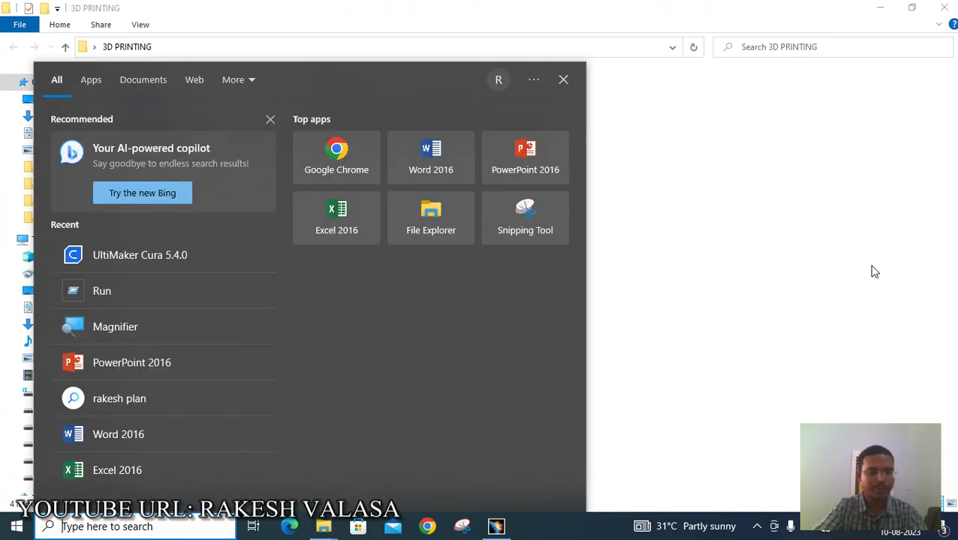
# - Search for 'UL' and launch UltiMaker Cura 5.4.0
pyautogui.write('UL')
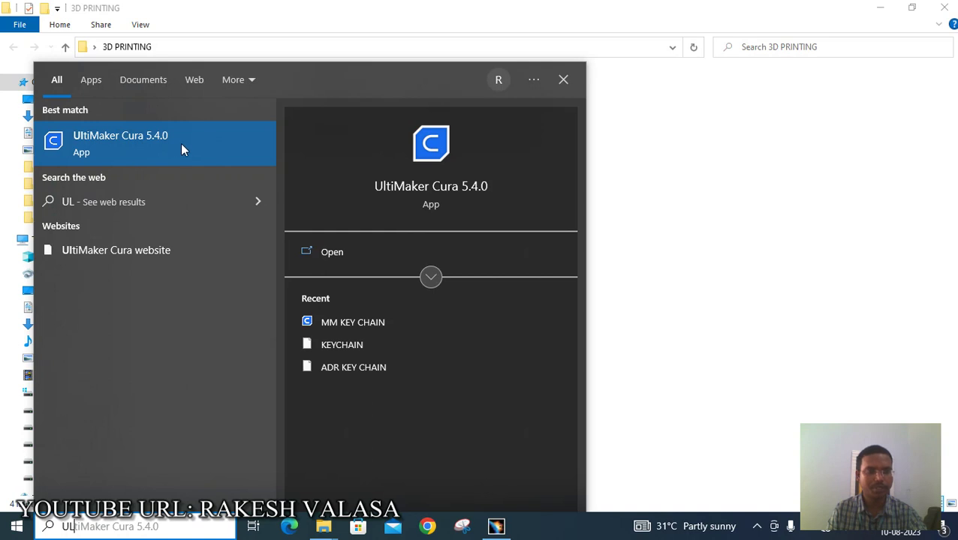
pyautogui.click(198, 153)
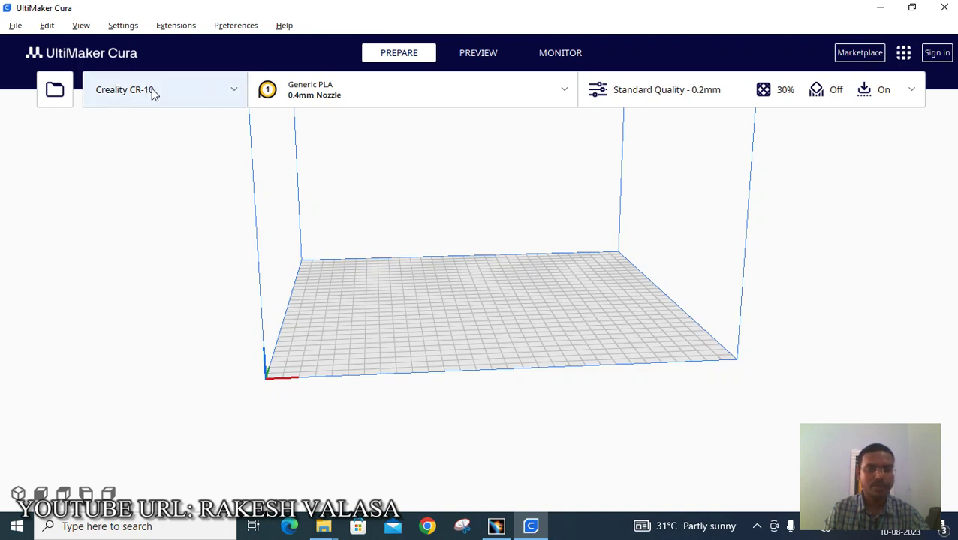
# - Start adding a new printer and choose the non-UltiMaker printer option
pyautogui.click(234, 92)
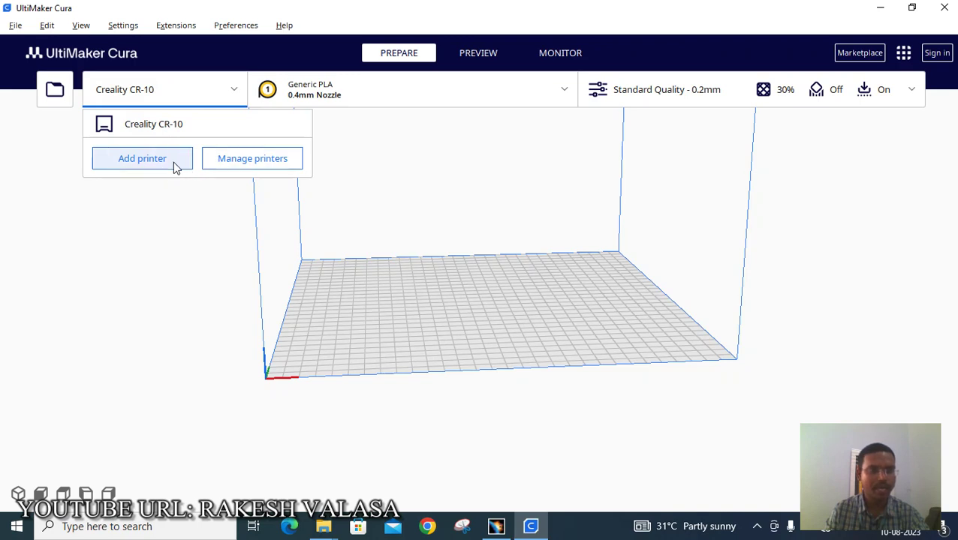
pyautogui.click(175, 166)
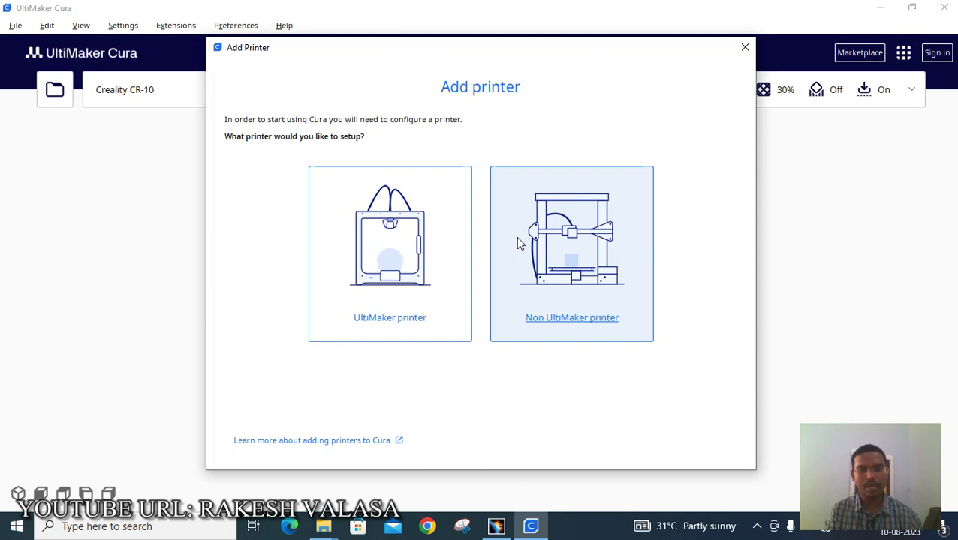
pyautogui.click(562, 279)
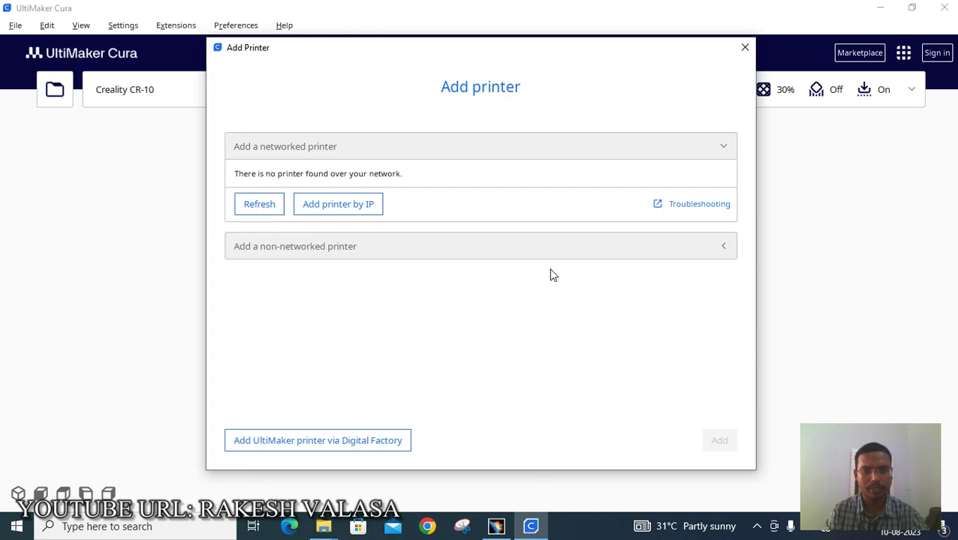
# - Add a non-networked Creality CR-10 from the Creality3D printer list
pyautogui.click(567, 152)
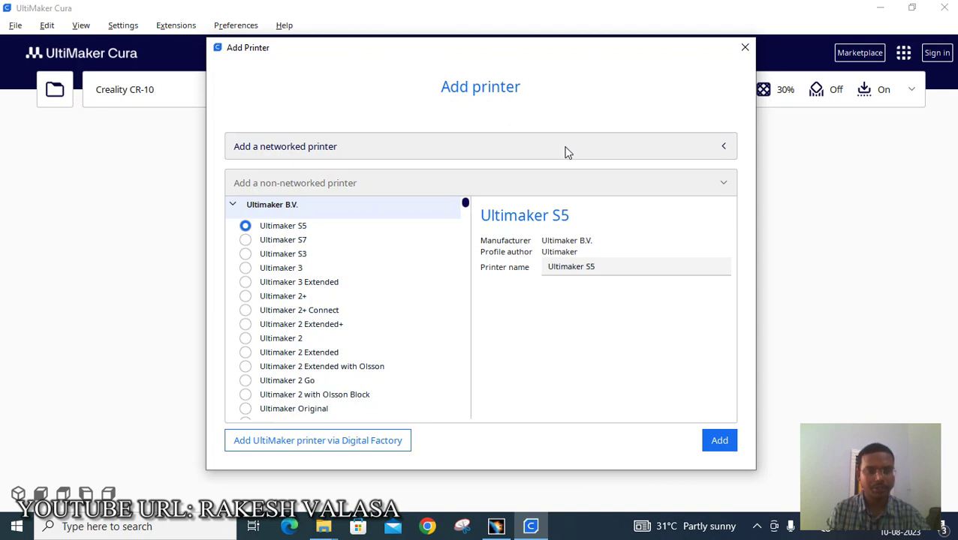
pyautogui.scroll(-3, 302, 330)
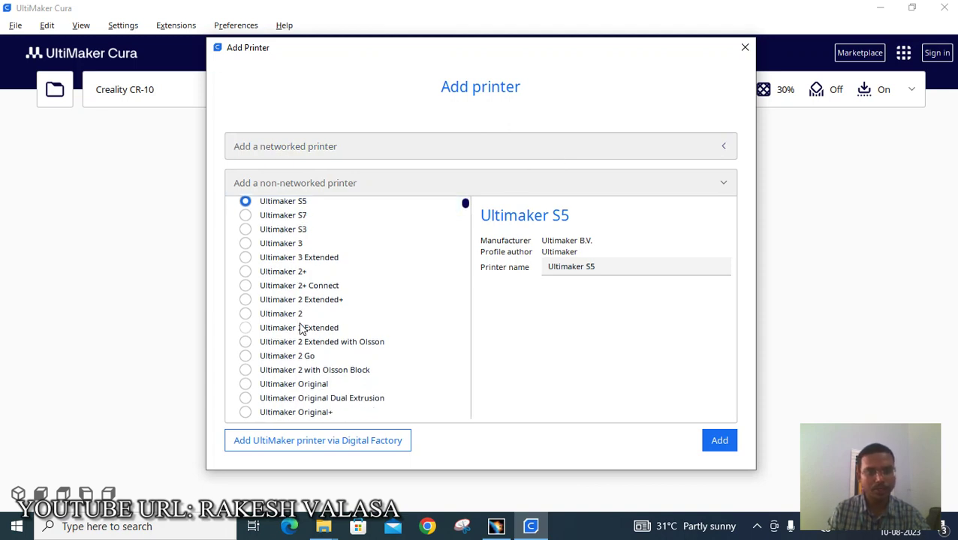
pyautogui.scroll(-5, 302, 330)
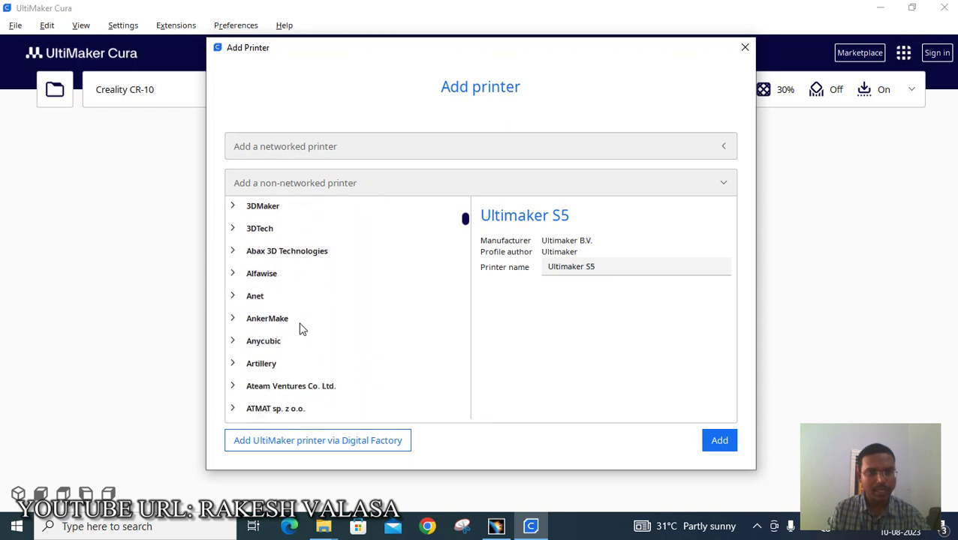
pyautogui.scroll(-5, 301, 331)
pyautogui.scroll(-3, 301, 330)
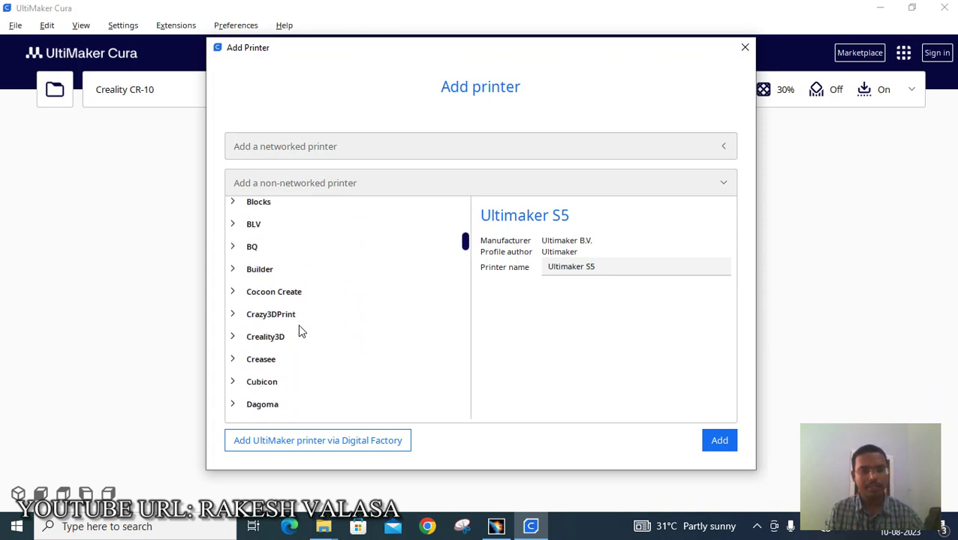
pyautogui.click(232, 338)
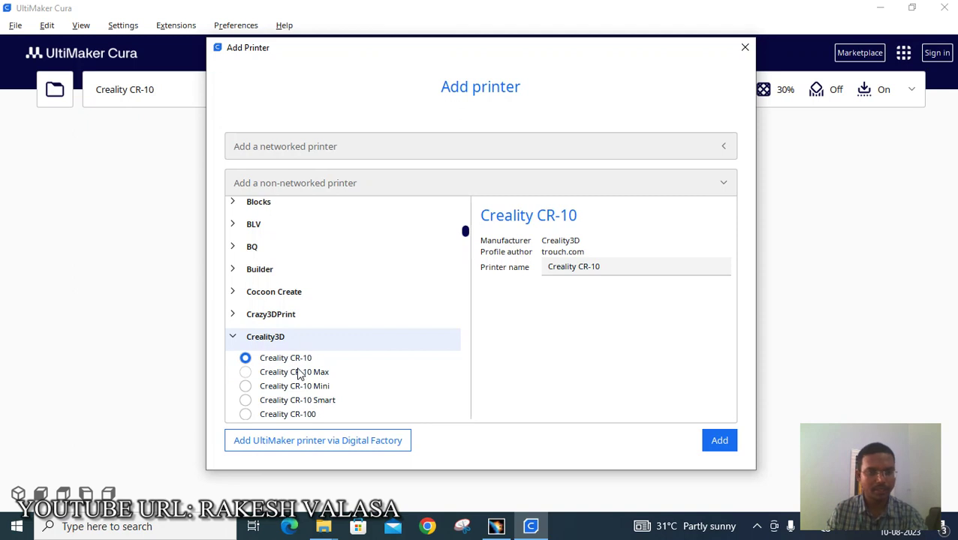
pyautogui.scroll(-2, 301, 376)
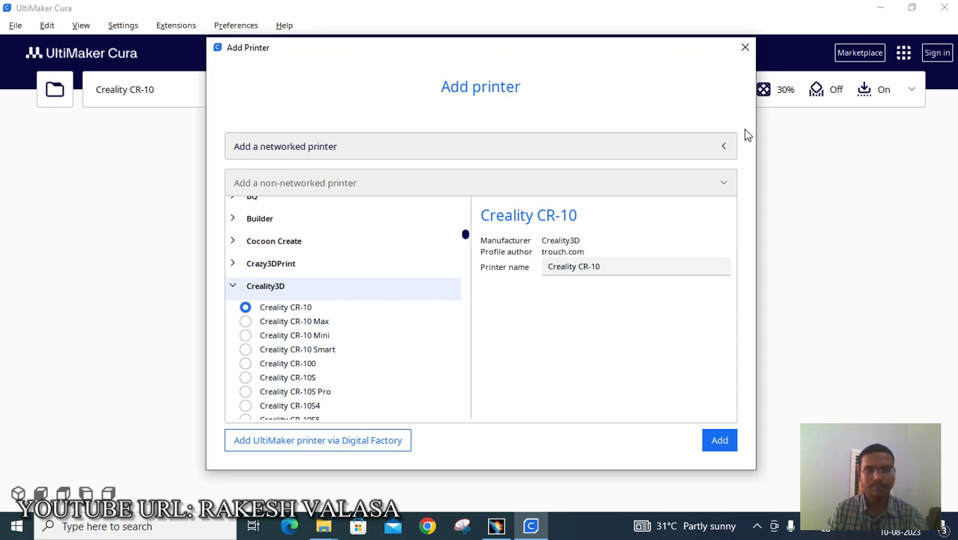
pyautogui.click(745, 48)
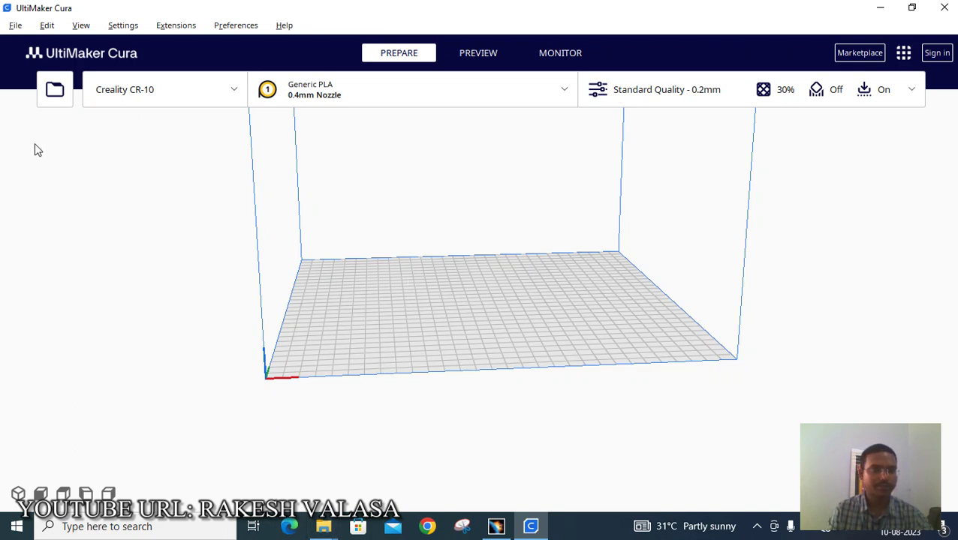
pyautogui.click(60, 89)
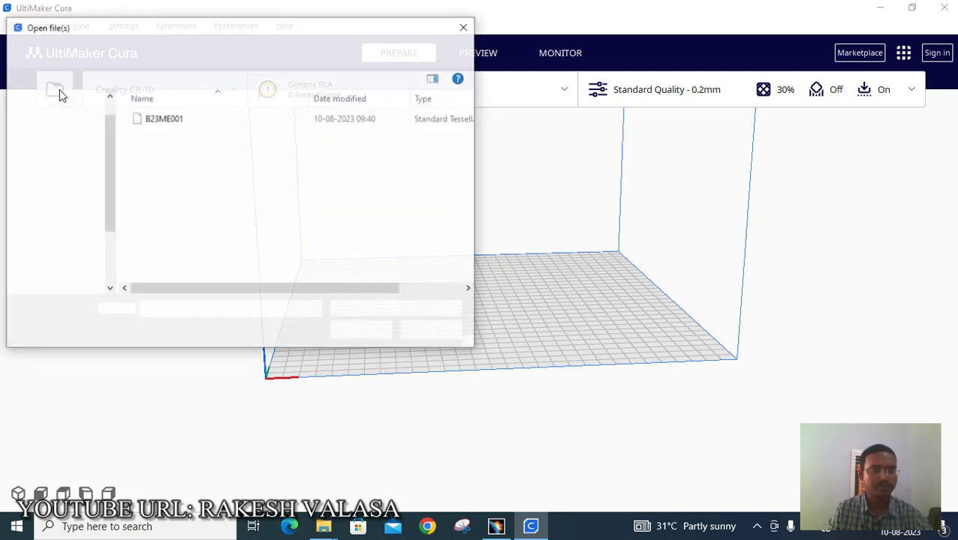
# - Load the B23ME001 STL file onto the CR-10 build plate
pyautogui.click(164, 120)
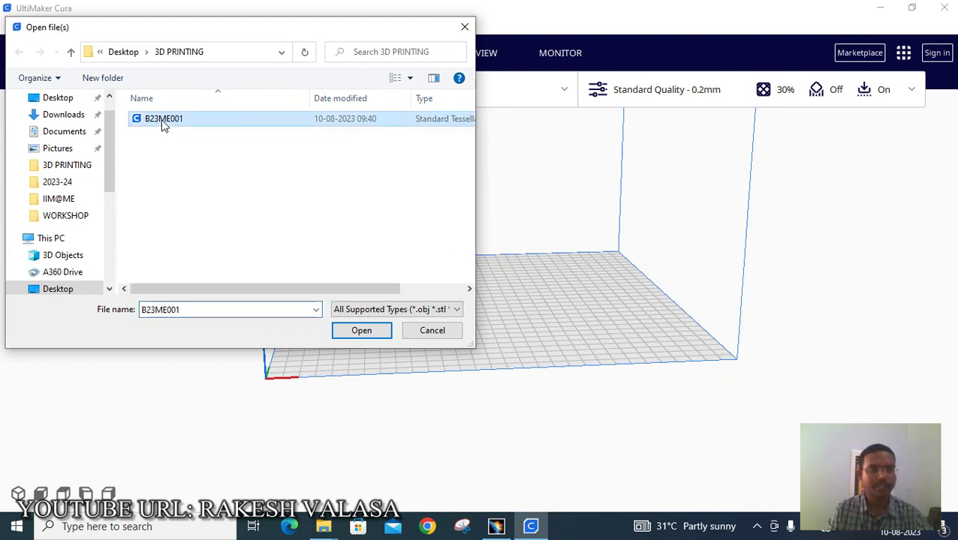
pyautogui.click(363, 331)
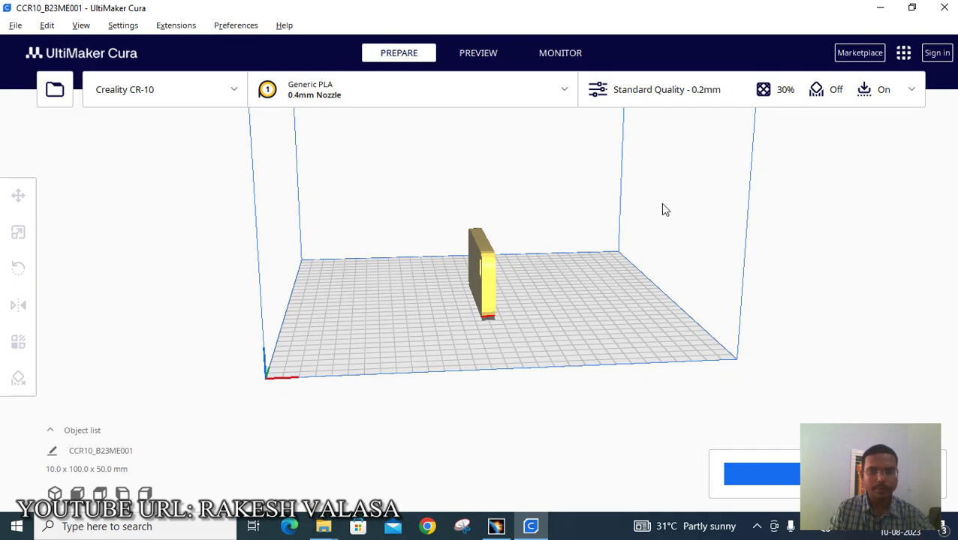
pyautogui.moveTo(662, 210); pyautogui.dragTo(712, 216, button='right')
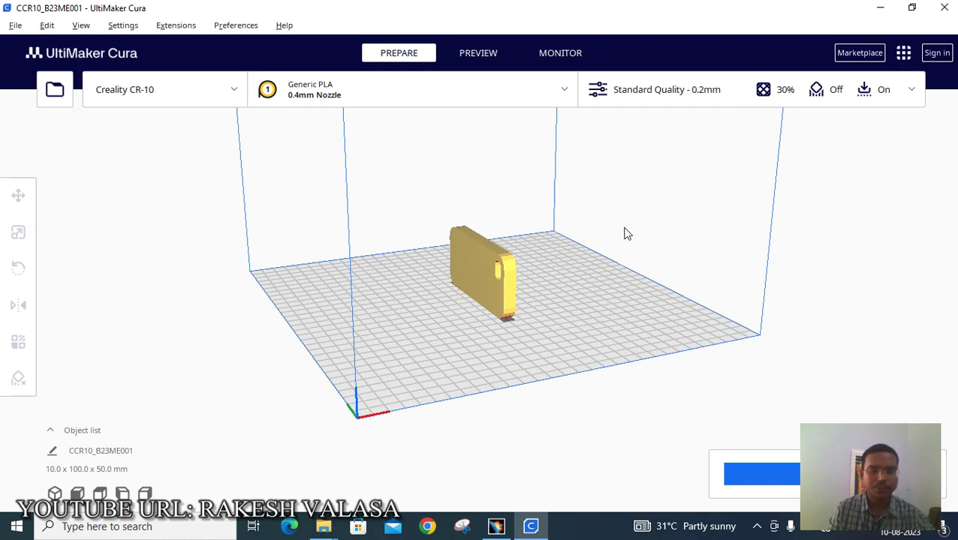
# - Orbit the view to face the upright keychain from the front
pyautogui.moveTo(625, 233); pyautogui.dragTo(706, 214, button='right')
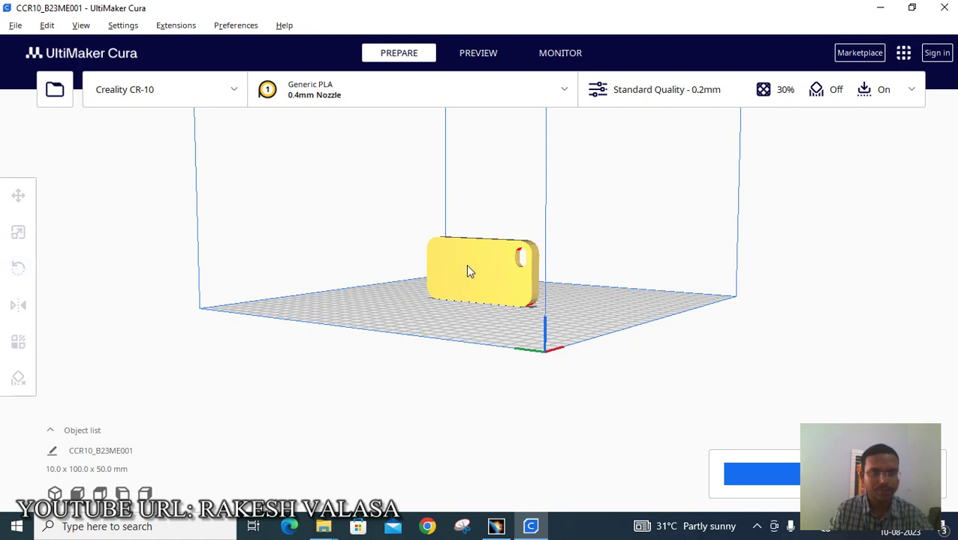
# - Lay the keychain flat by aligning its face to the build plate with Rotate
pyautogui.click(484, 255)
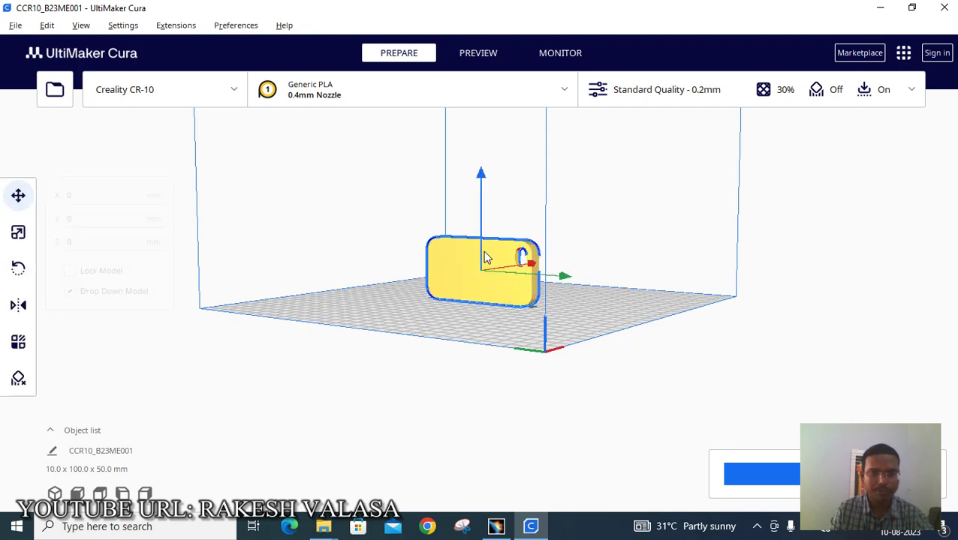
pyautogui.click(20, 272)
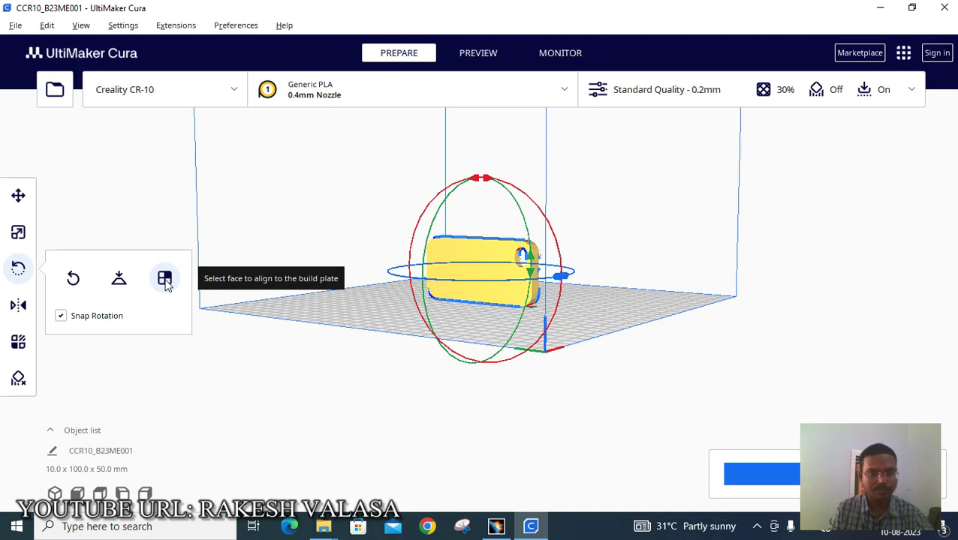
pyautogui.click(165, 280)
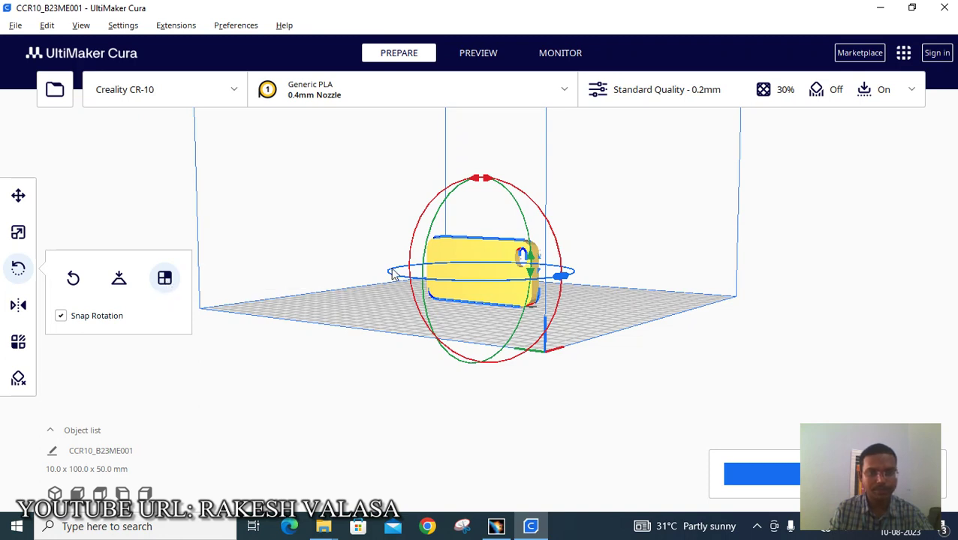
pyautogui.click(462, 257)
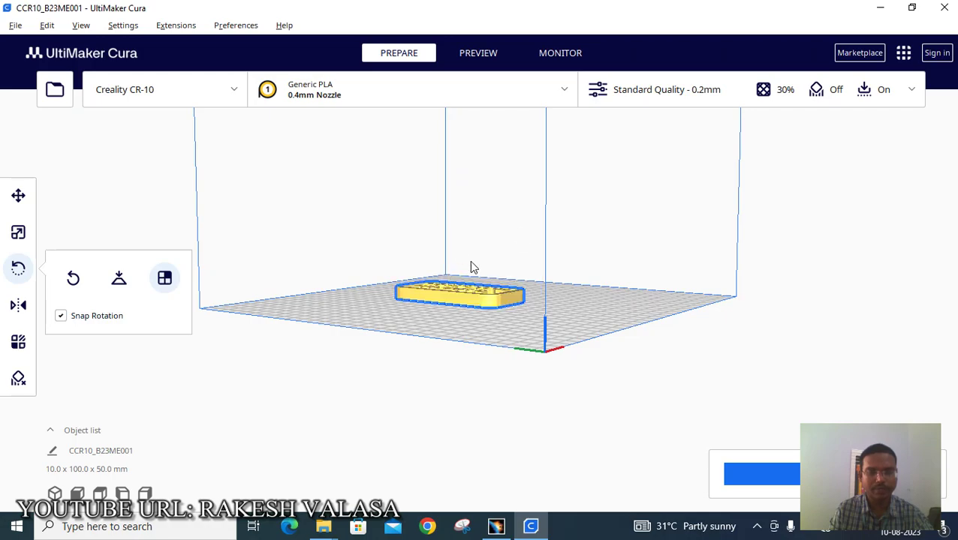
# - Scale the keychain uniformly to 50% X, giving 25 x 50 x 5 mm
pyautogui.moveTo(583, 212); pyautogui.dragTo(349, 259, button='right')
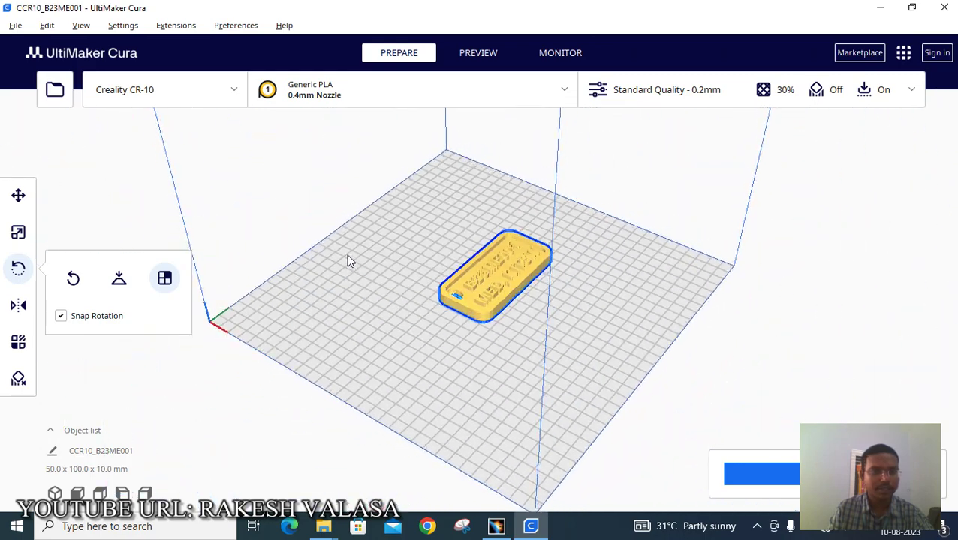
pyautogui.click(18, 235)
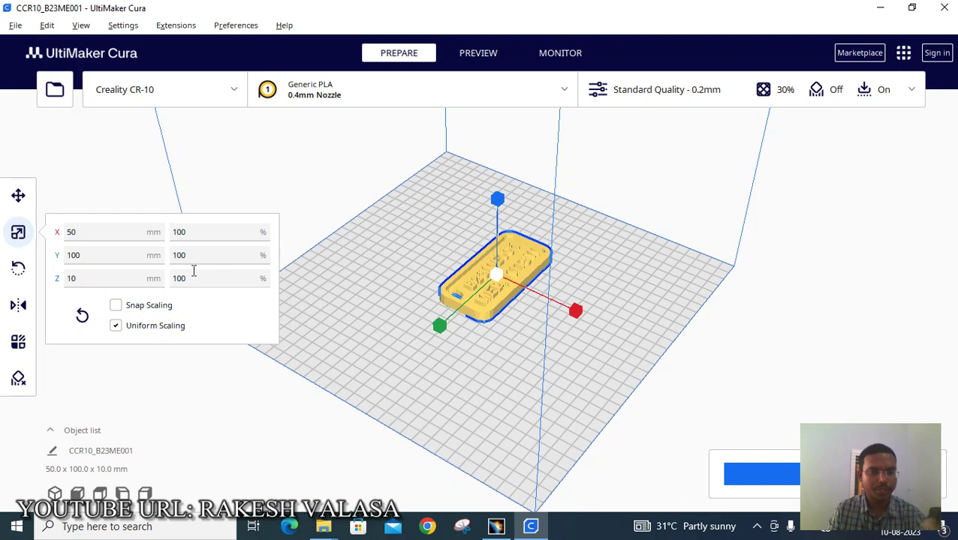
pyautogui.click(181, 239)
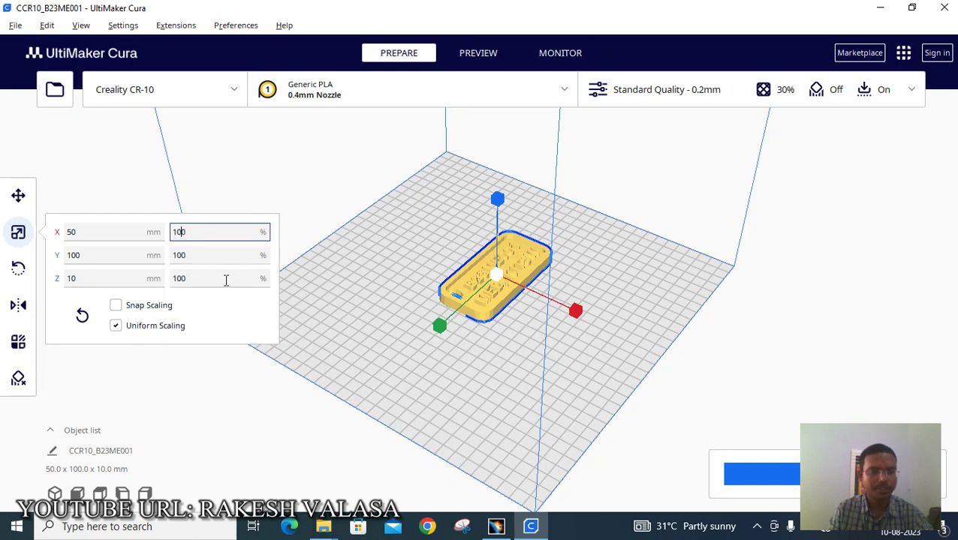
pyautogui.press('BackSpace')
pyautogui.press('BackSpace')
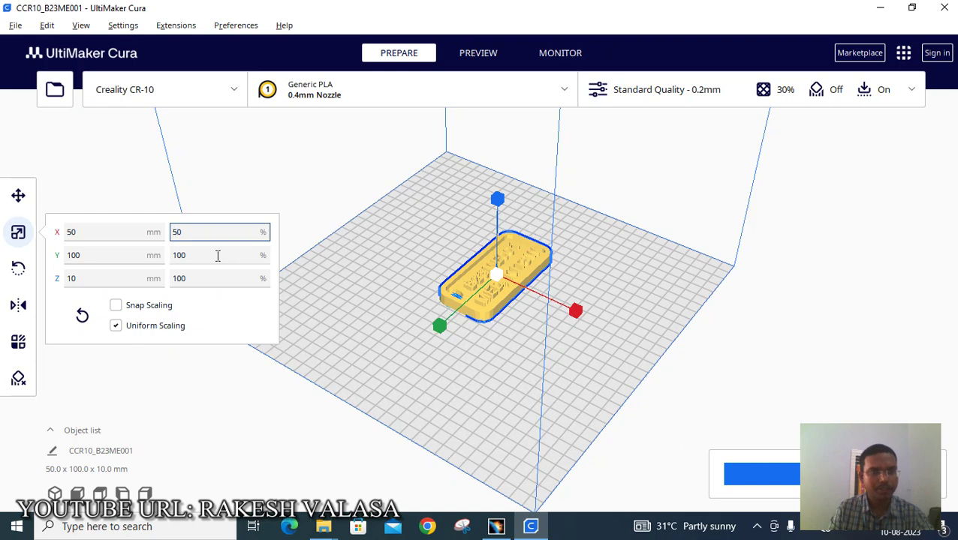
pyautogui.click(218, 256)
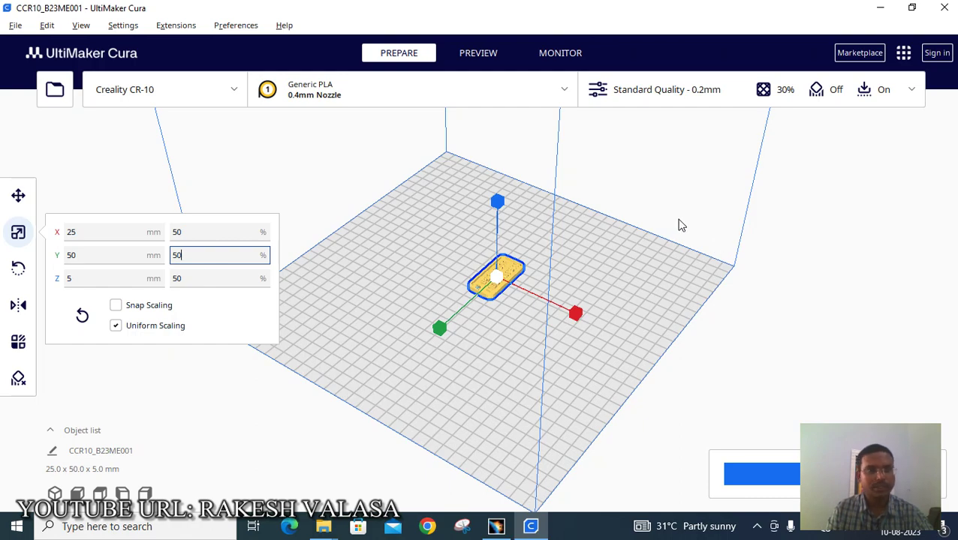
pyautogui.moveTo(716, 331); pyautogui.dragTo(453, 334, button='right')
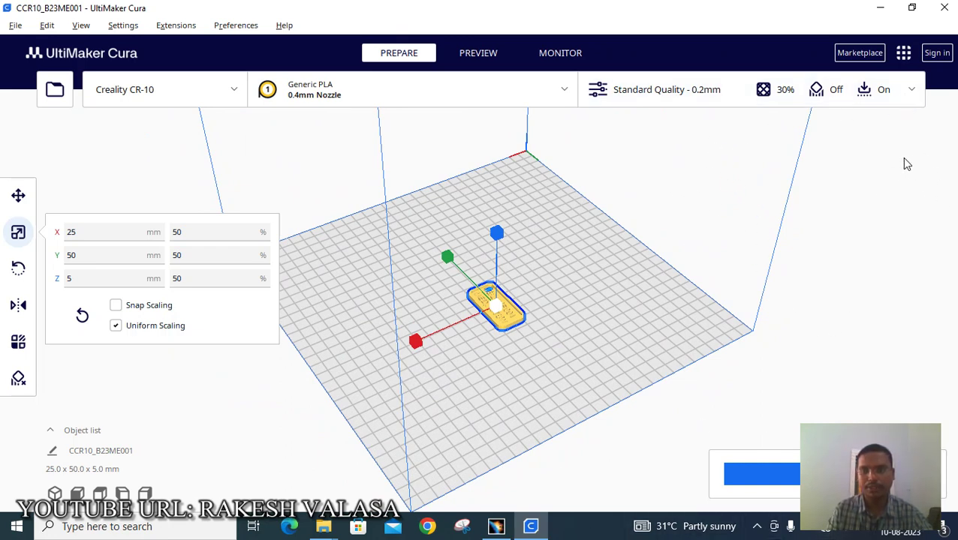
# - Show custom print settings and list infill patterns, with 30% Cubic infill
pyautogui.click(914, 90)
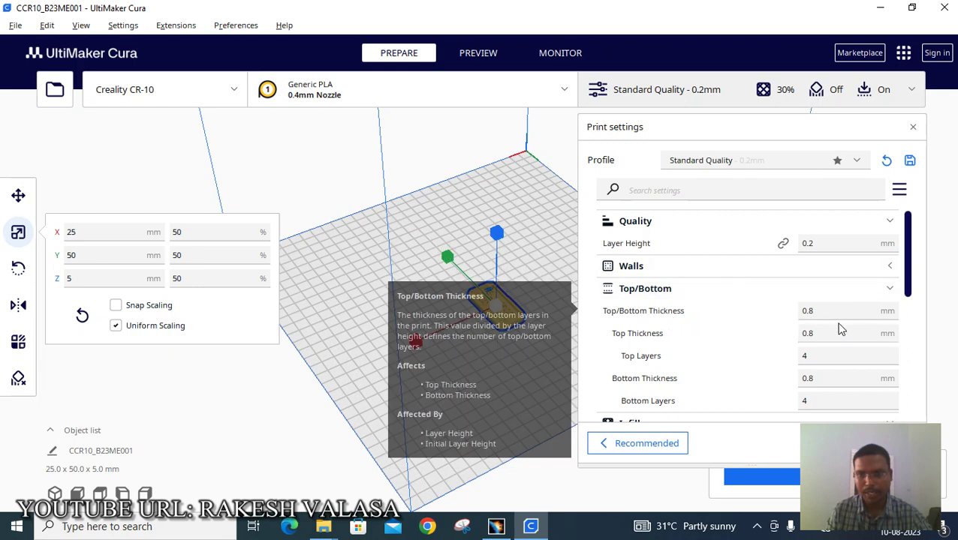
pyautogui.moveTo(910, 290); pyautogui.dragTo(920, 347)
pyautogui.moveTo(633, 308)
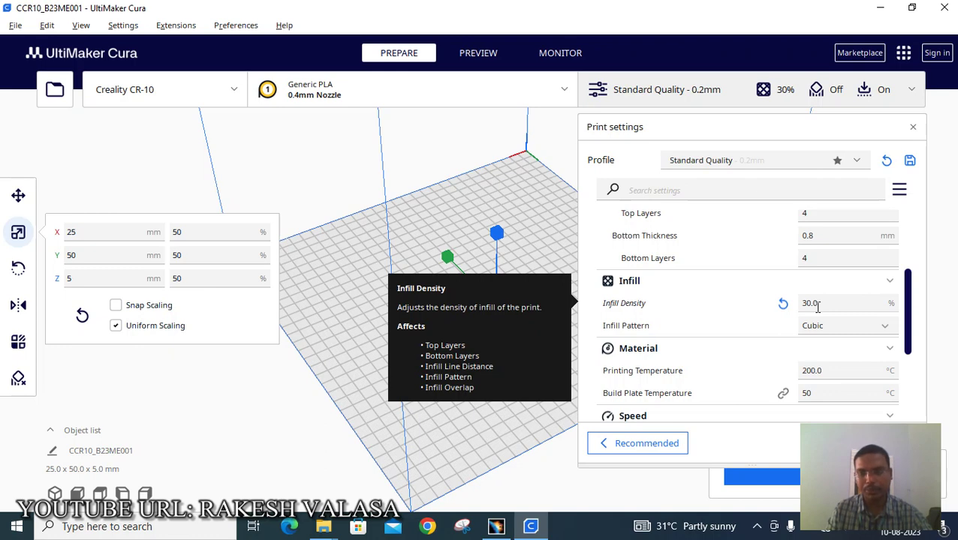
pyautogui.moveTo(672, 328)
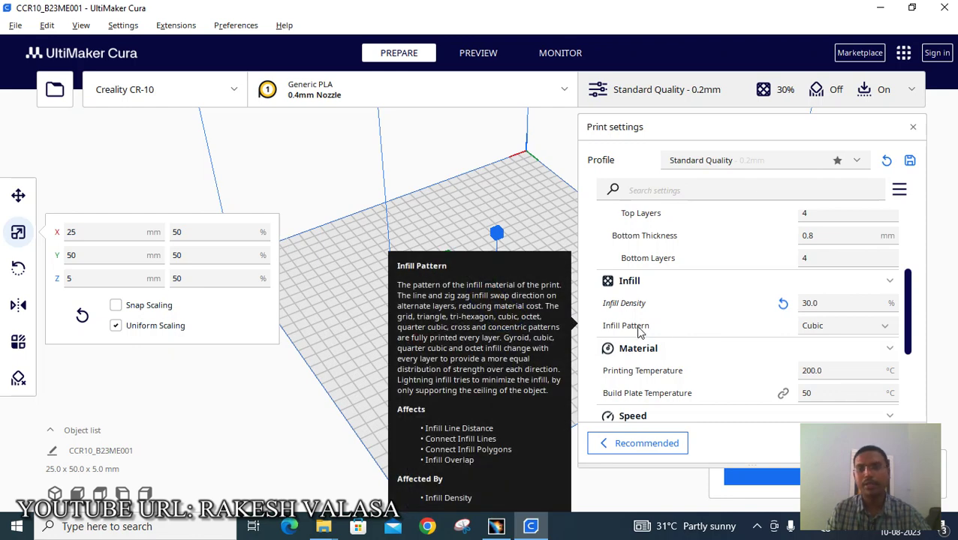
pyautogui.click(865, 328)
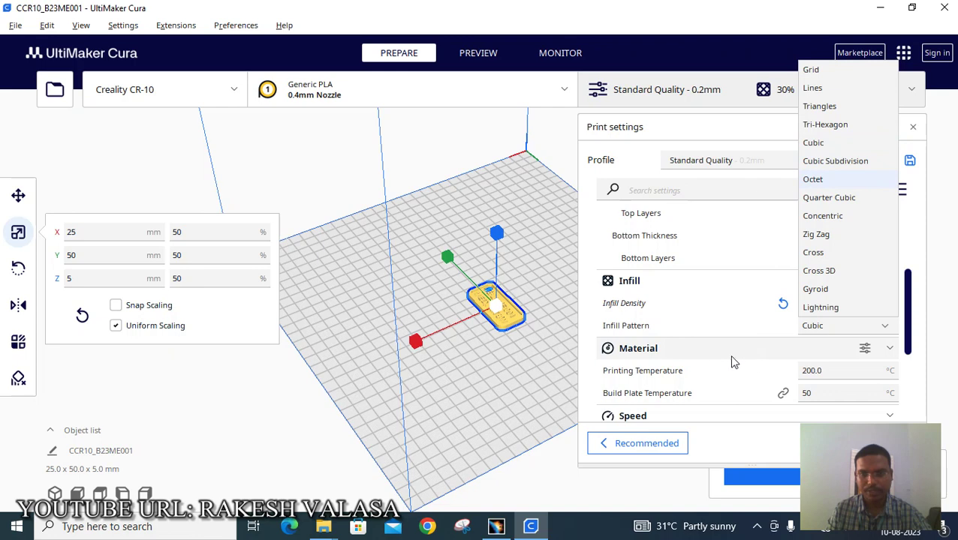
# - Browse the Setting Visibility preferences for material options, then close them
pyautogui.click(864, 349)
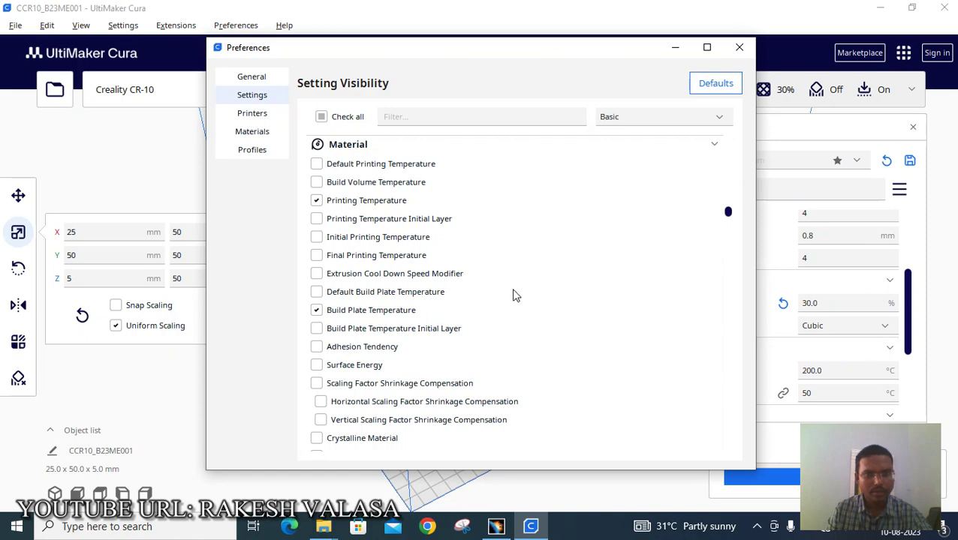
pyautogui.scroll(-5, 540, 250)
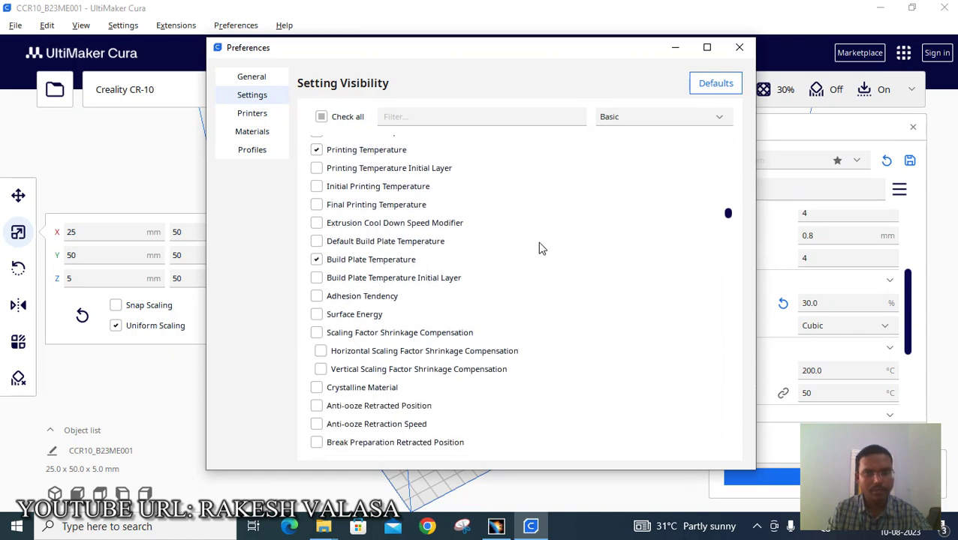
pyautogui.scroll(-8, 540, 250)
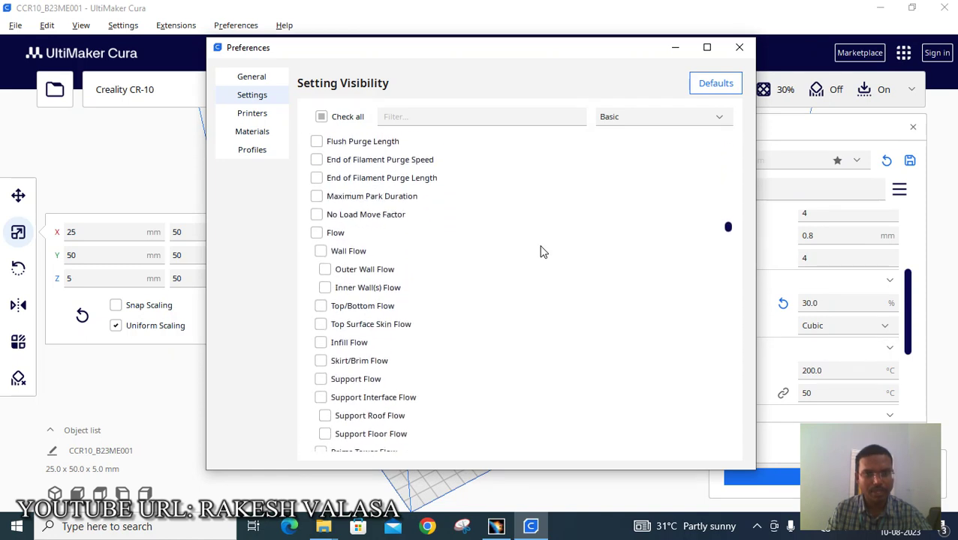
pyautogui.scroll(-3, 541, 250)
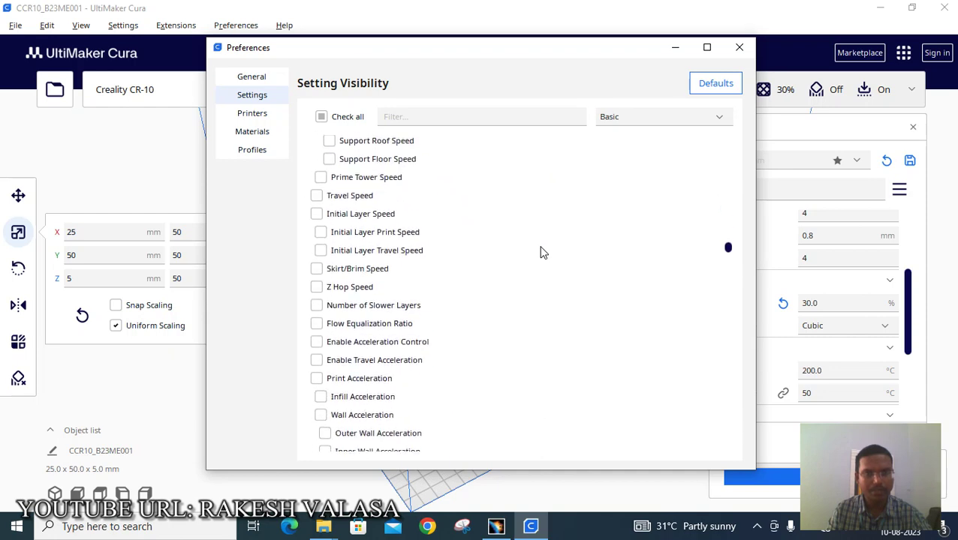
pyautogui.click(739, 47)
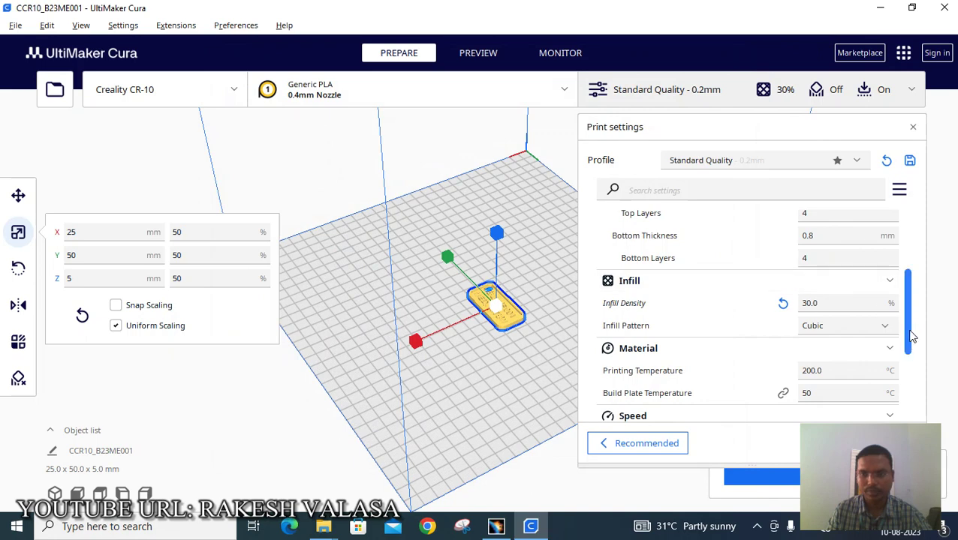
# - Expand the Support settings, which show support generation turned off
pyautogui.moveTo(912, 338); pyautogui.dragTo(920, 380)
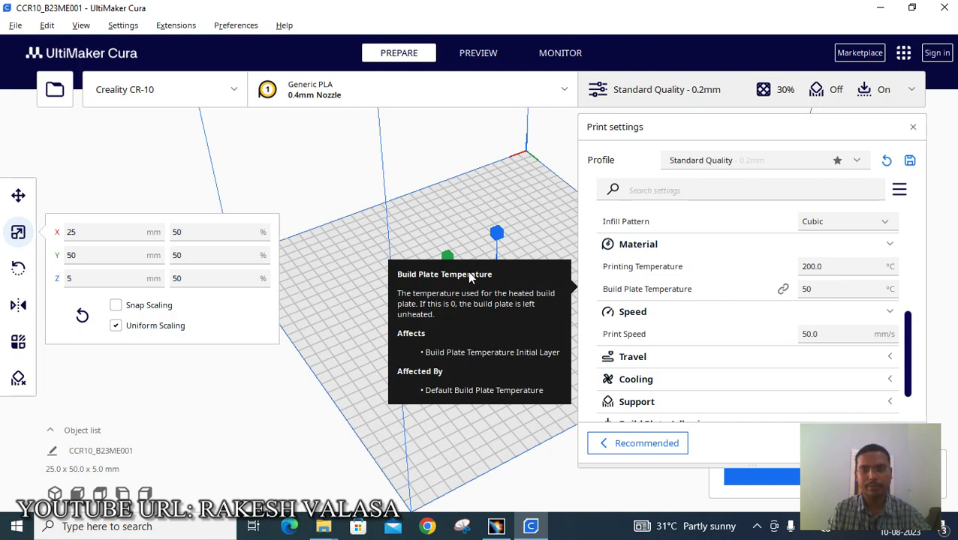
pyautogui.scroll(-1, 912, 360)
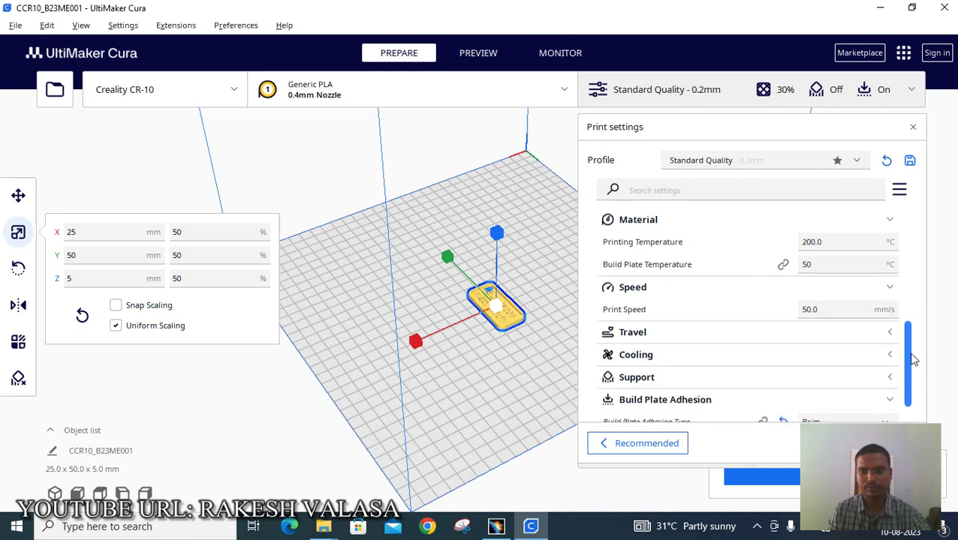
pyautogui.scroll(-2, 912, 357)
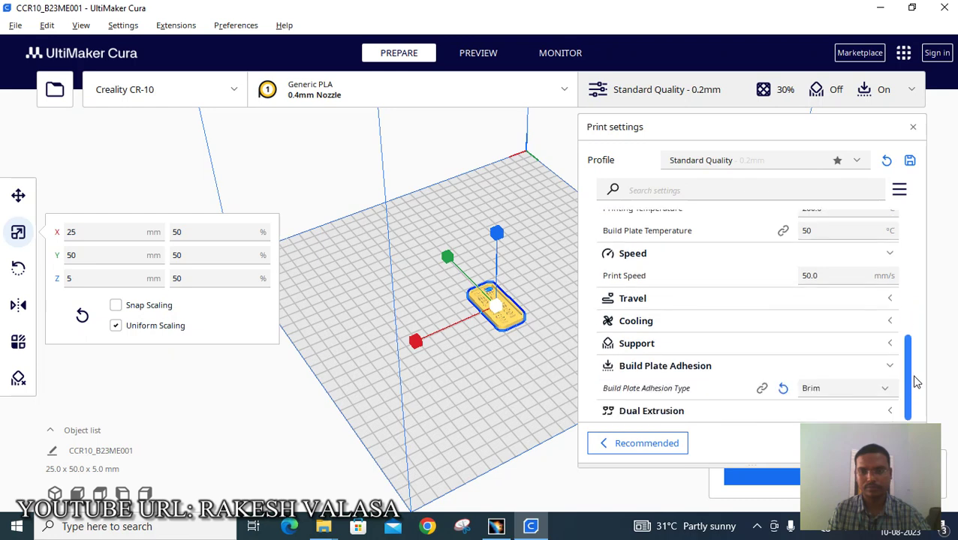
pyautogui.click(889, 347)
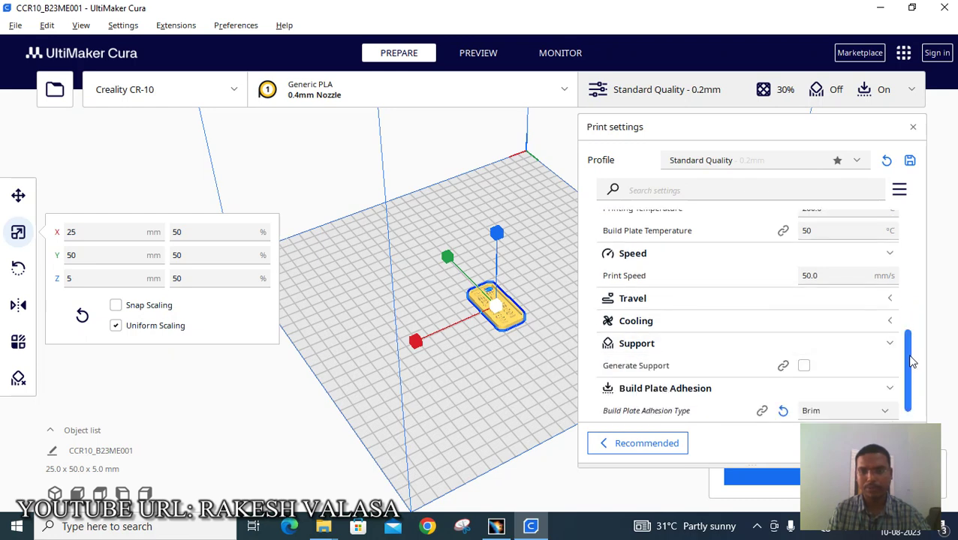
pyautogui.scroll(-1, 912, 363)
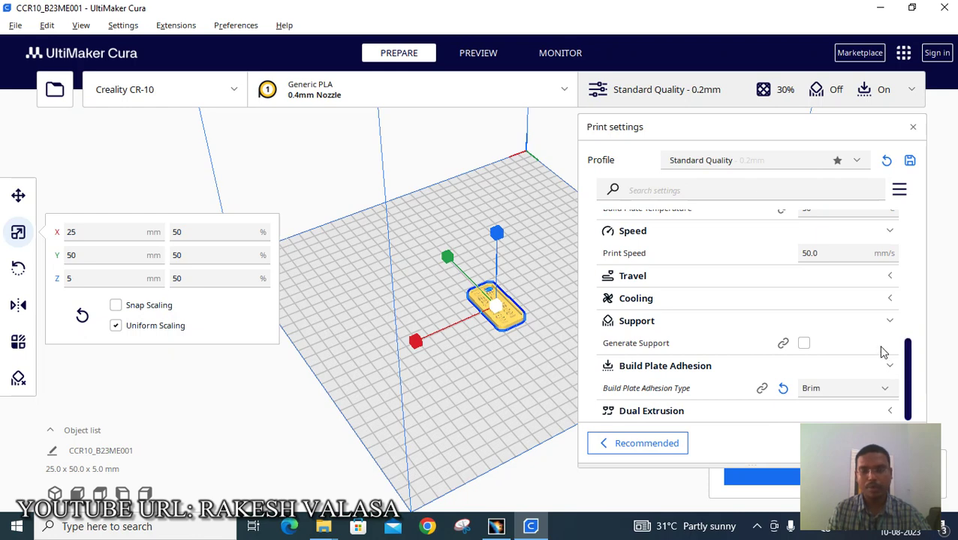
# - Keep Brim as the build plate adhesion type and close the print settings panel
pyautogui.moveTo(882, 351)
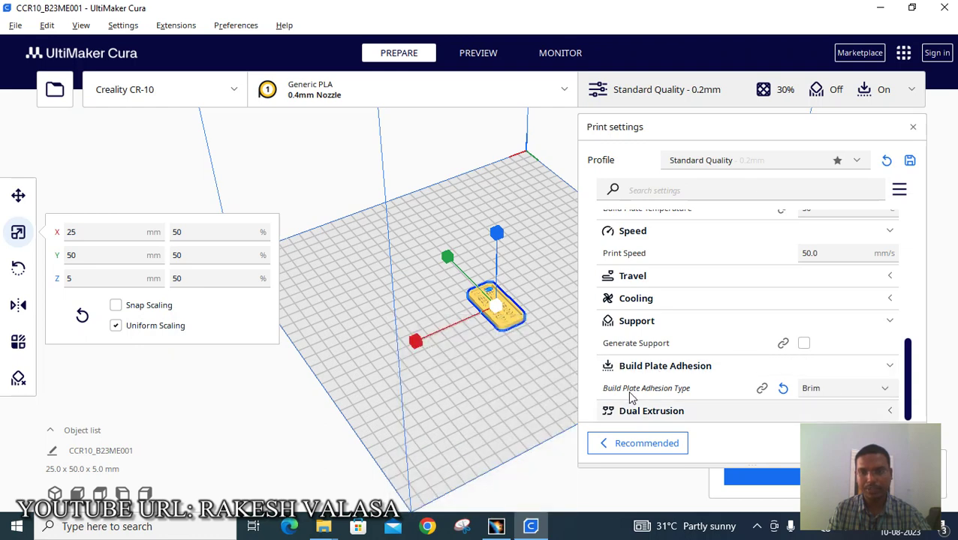
pyautogui.moveTo(887, 397)
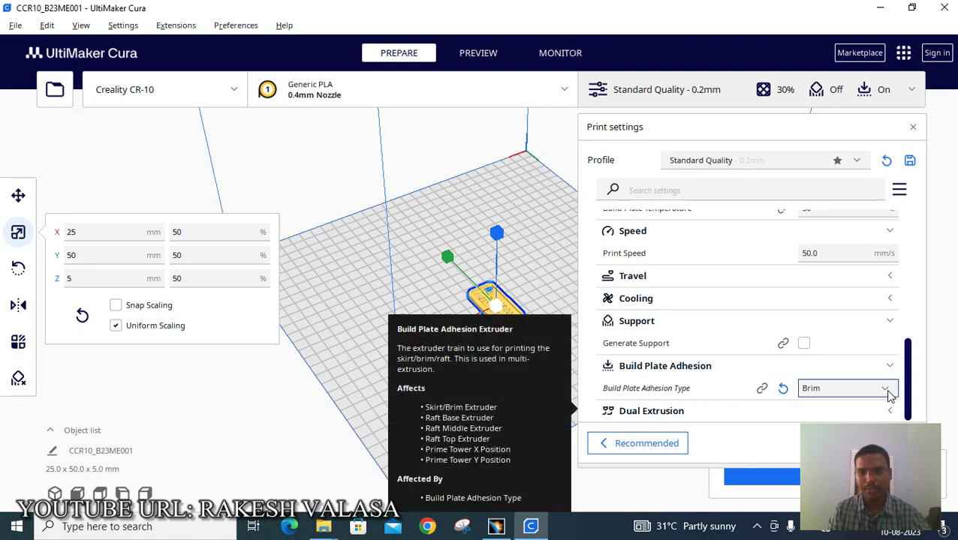
pyautogui.click(887, 390)
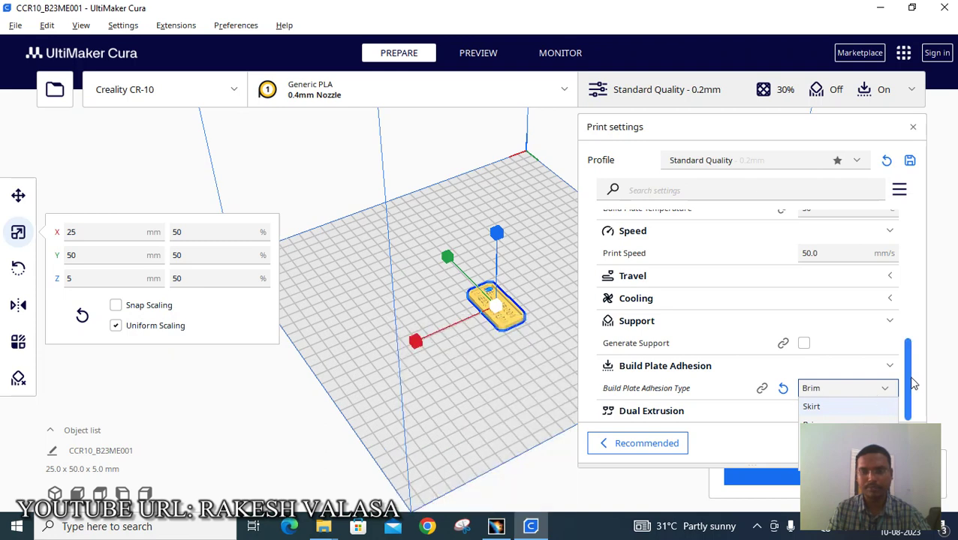
pyautogui.moveTo(890, 392)
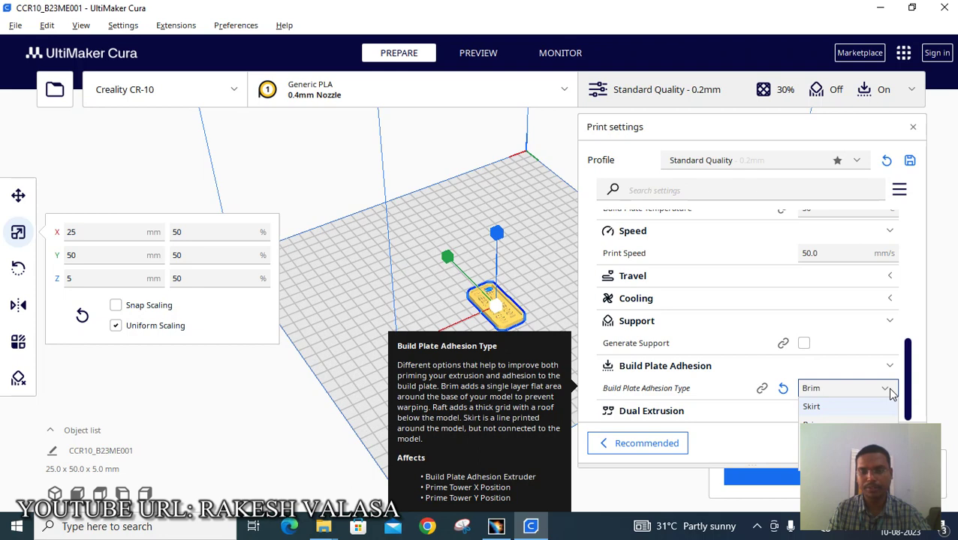
pyautogui.click(889, 390)
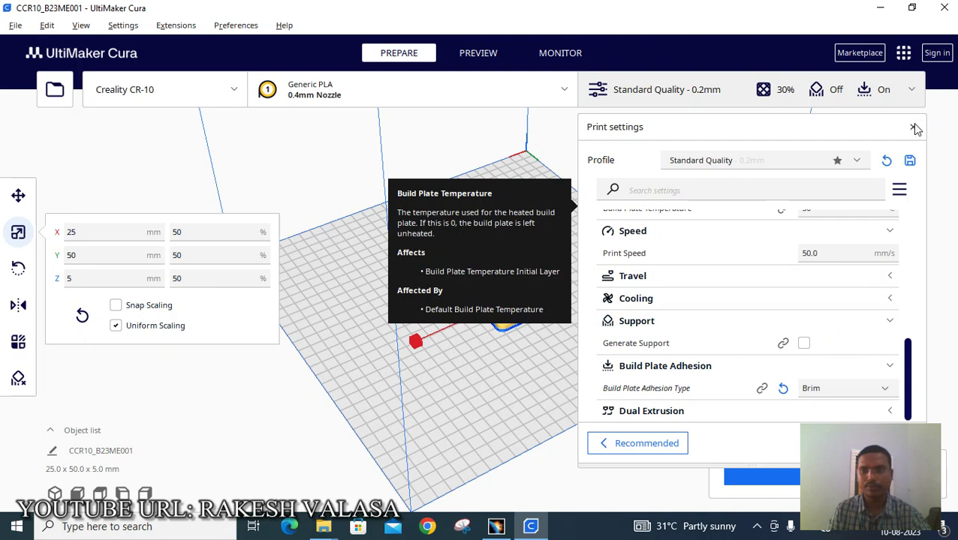
pyautogui.click(914, 128)
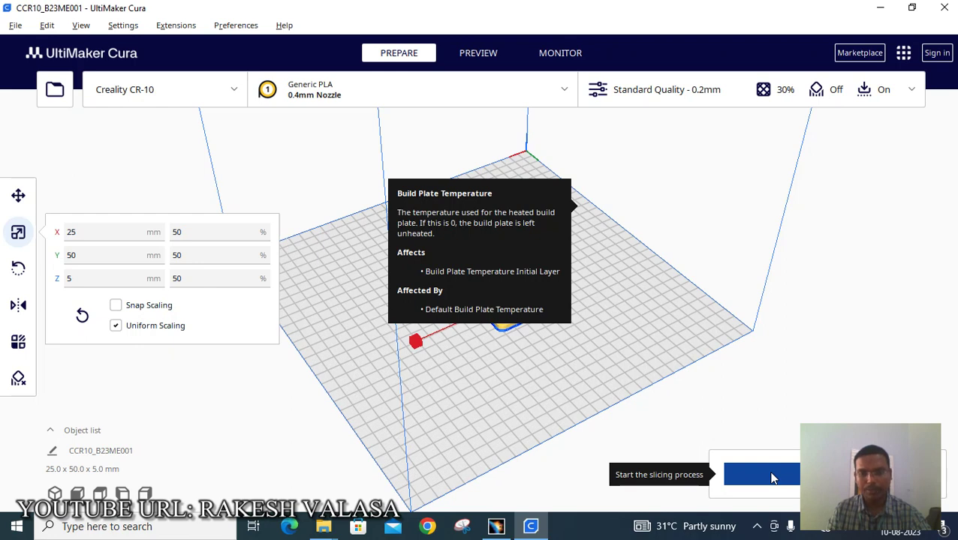
# - Slice the keychain (about 39 minutes, 5 g, 1.53 m of filament) and start saving the G-code
pyautogui.click(773, 479)
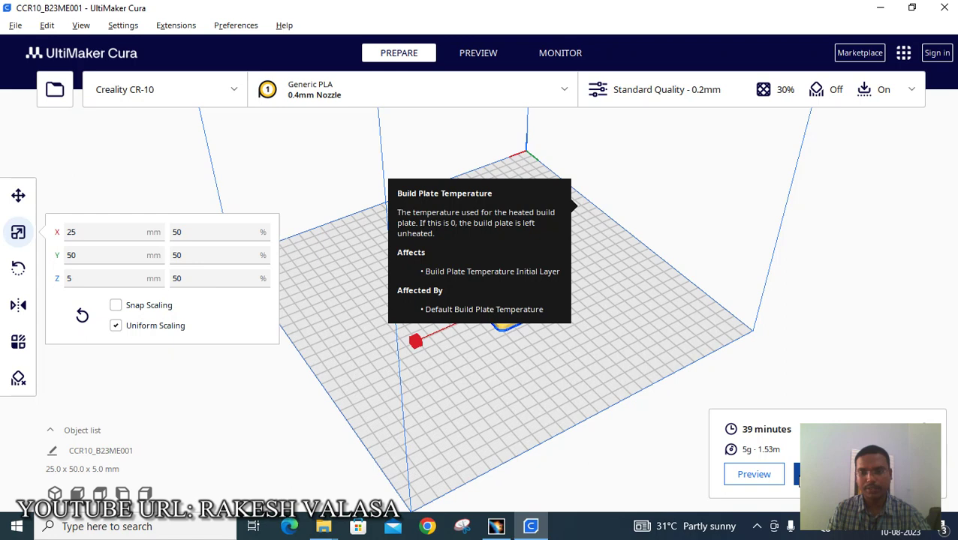
pyautogui.click(797, 482)
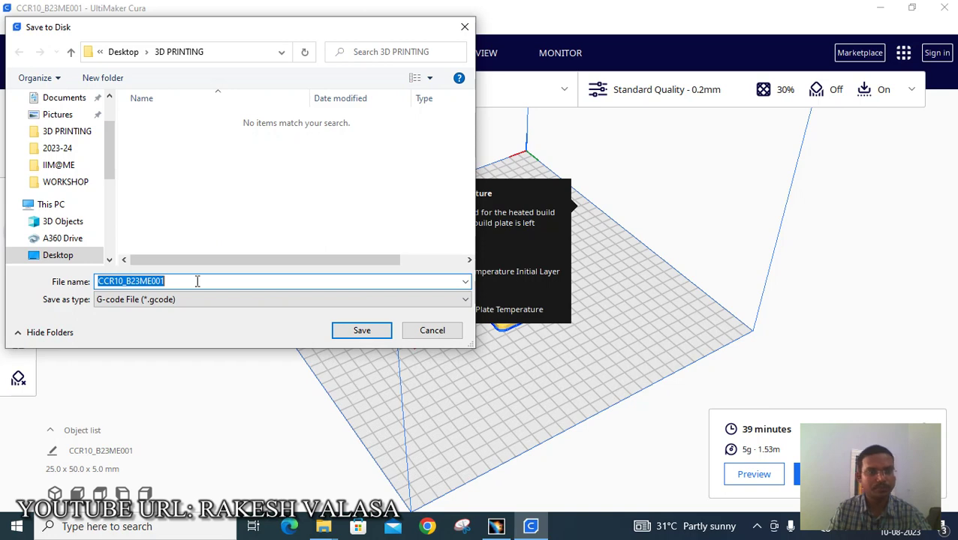
# - Save CCR10_B23ME001.gcode to Desktop > 3D PRINTING and open that folder in File Explorer
pyautogui.click(358, 331)
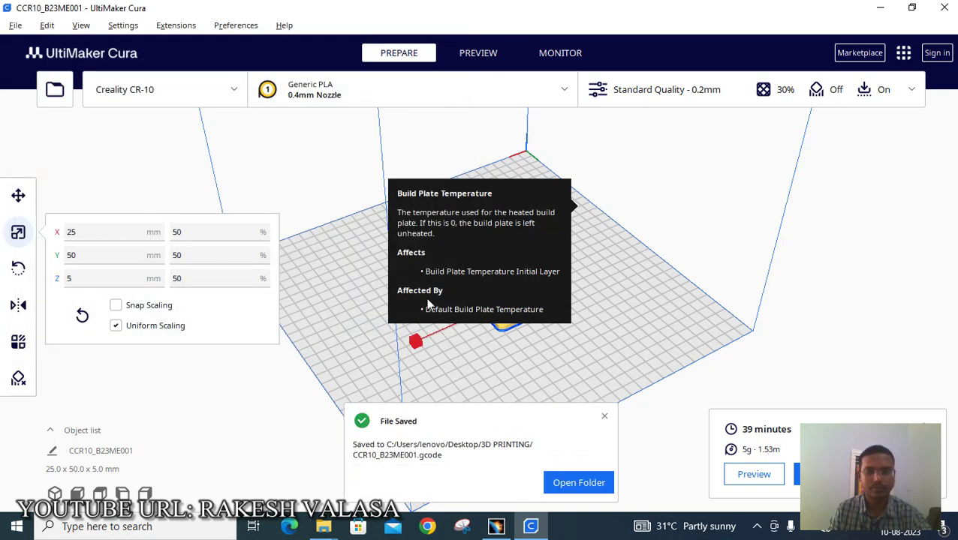
pyautogui.click(582, 485)
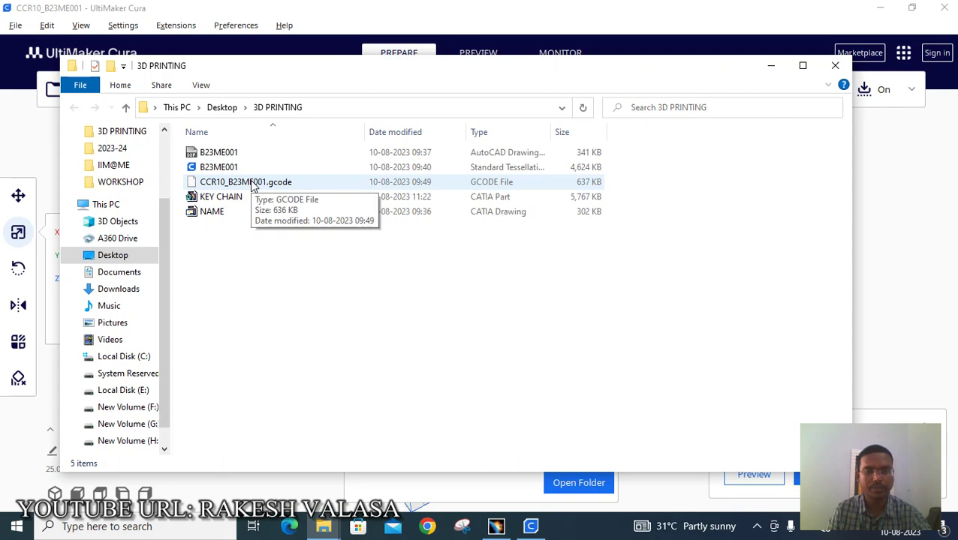
# - Minimize File Explorer, then zoom and orbit Cura's view to inspect the keychain's raised lettering
pyautogui.click(767, 72)
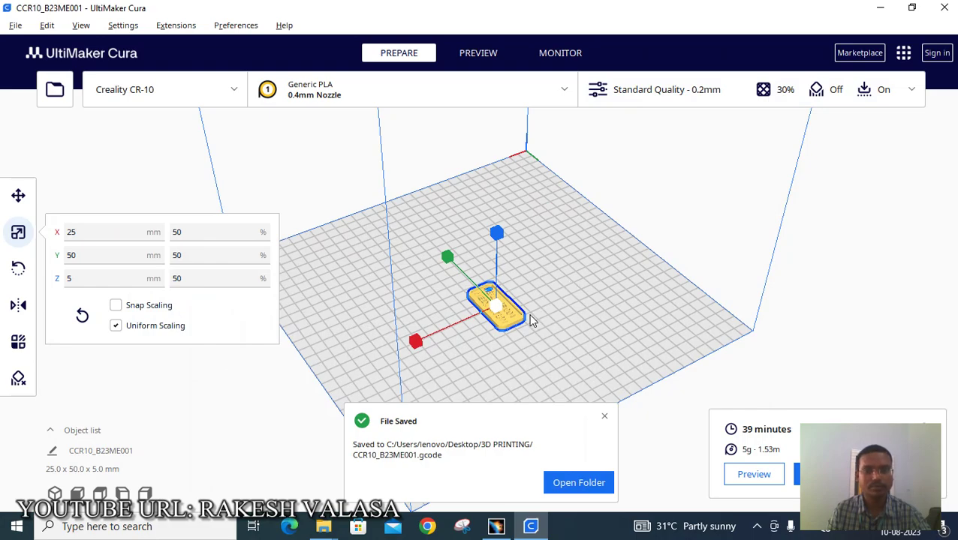
pyautogui.scroll(6, 531, 321)
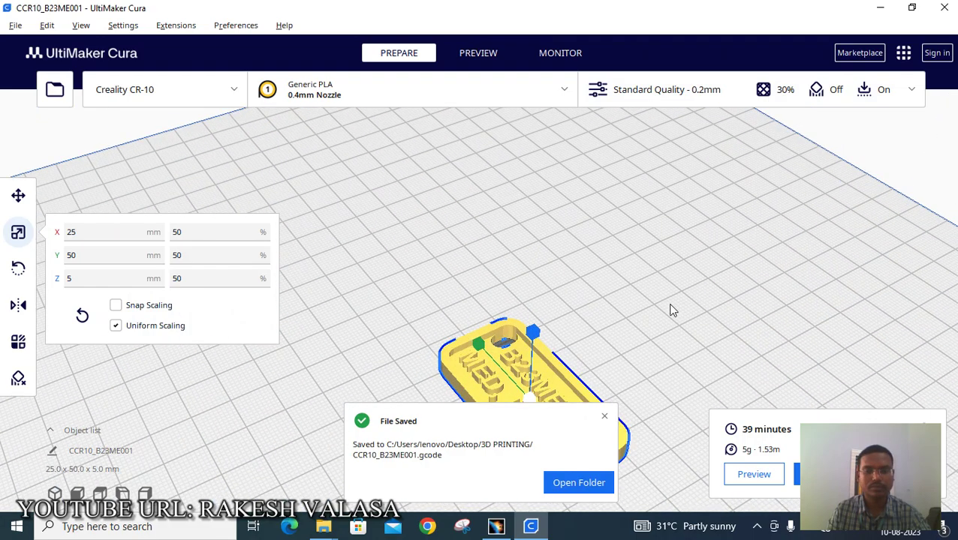
pyautogui.moveTo(672, 310); pyautogui.dragTo(798, 316, button='right')
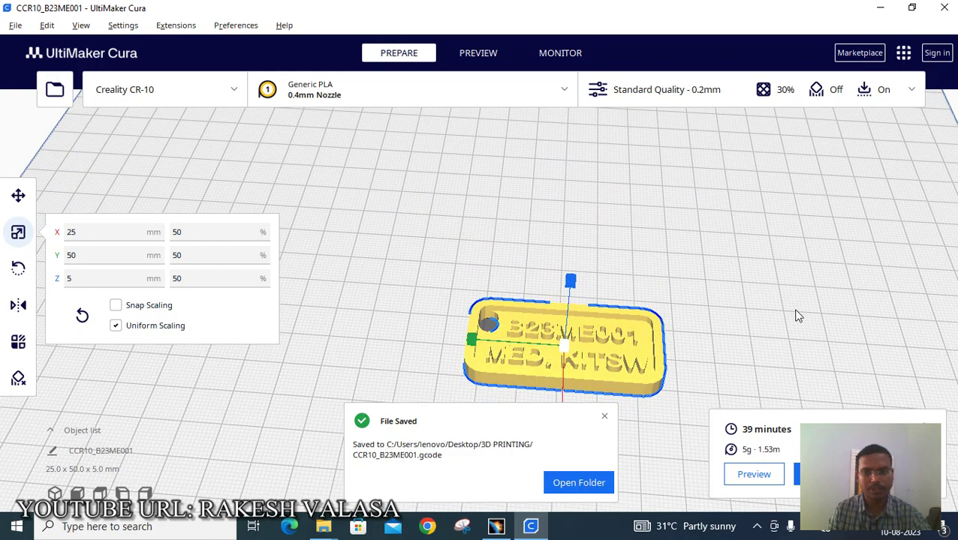